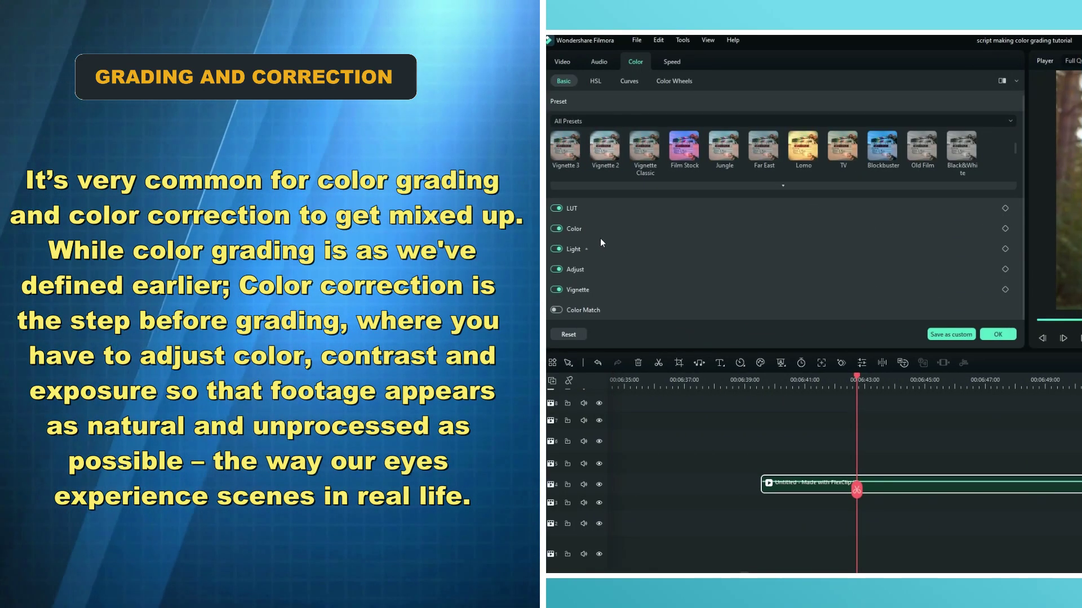
Step: Expand the Color and Light groups in Basic and scroll down to reveal Brightness
{"action": "left_click", "coordinate": [576, 228]}
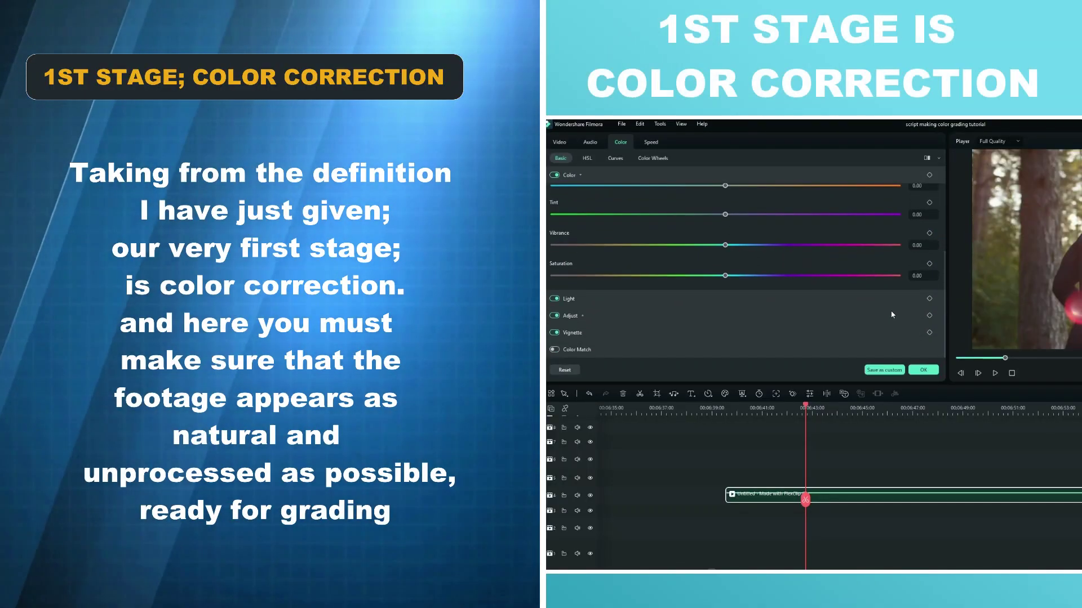
{"action": "left_click", "coordinate": [575, 301]}
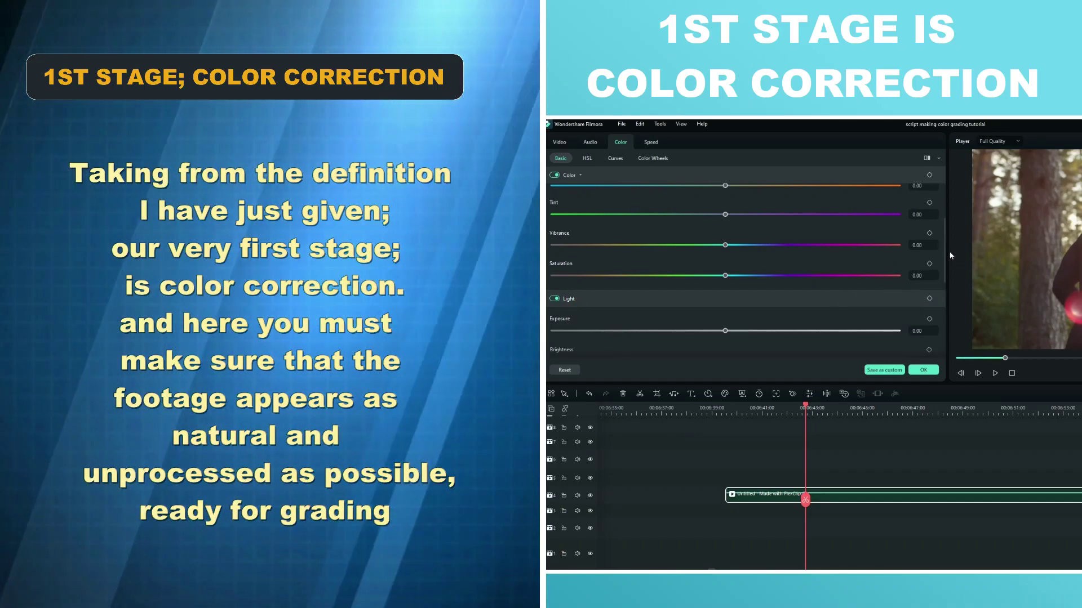
{"action": "left_click_drag", "start_coordinate": [943, 248], "coordinate": [940, 286]}
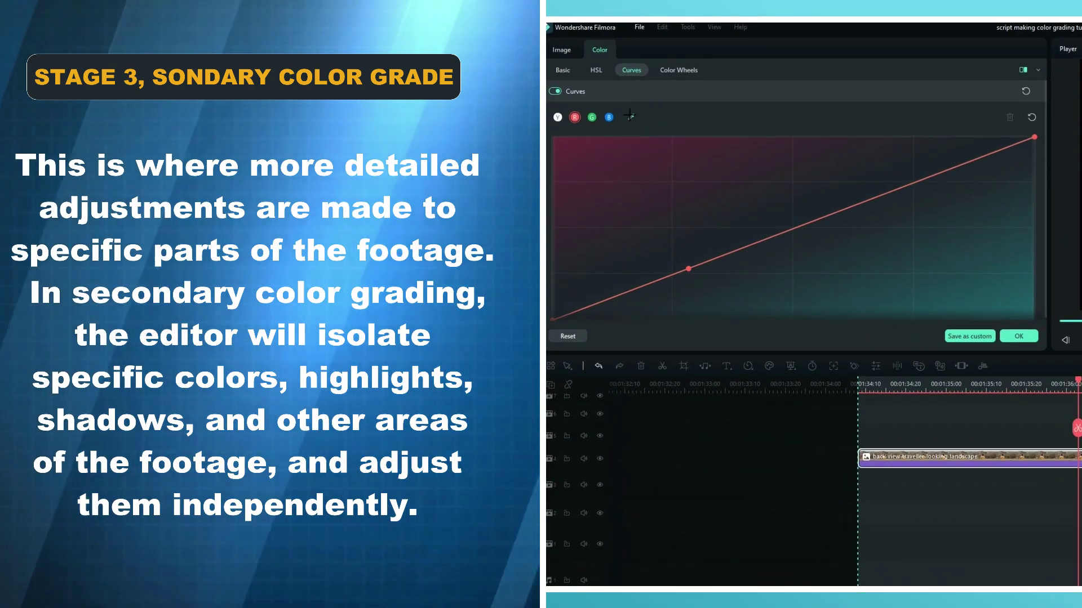
Step: Use the curves eyedropper to sample a colour from the After image
{"action": "left_click", "coordinate": [631, 117]}
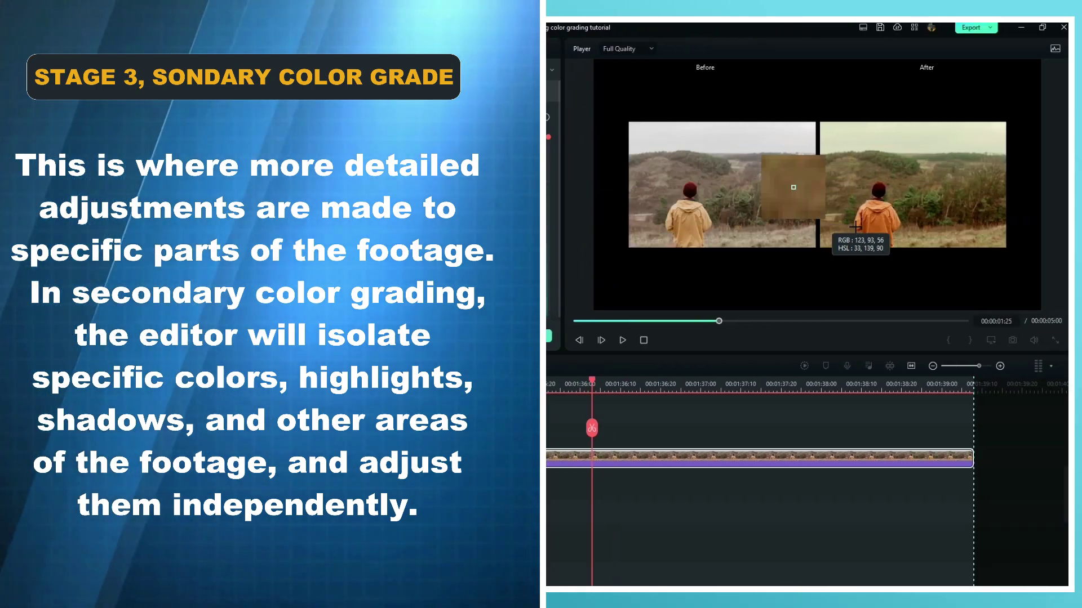
{"action": "left_click", "coordinate": [872, 223]}
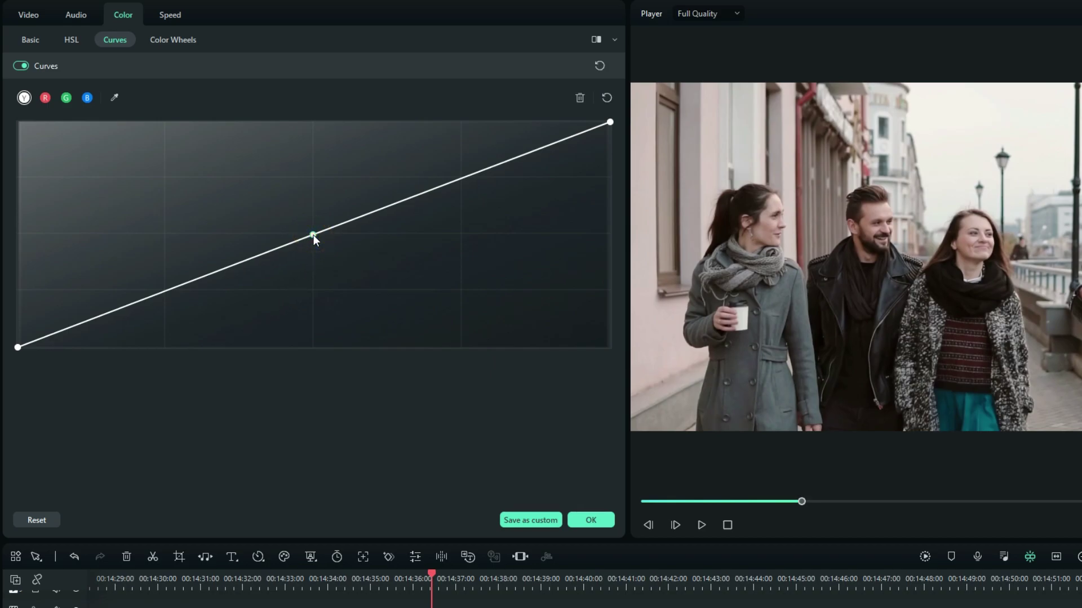
Step: Try lowering the luminance midpoint, then lifting an upper point, deleting each point afterwards
{"action": "left_click_drag", "start_coordinate": [313, 235], "coordinate": [323, 271]}
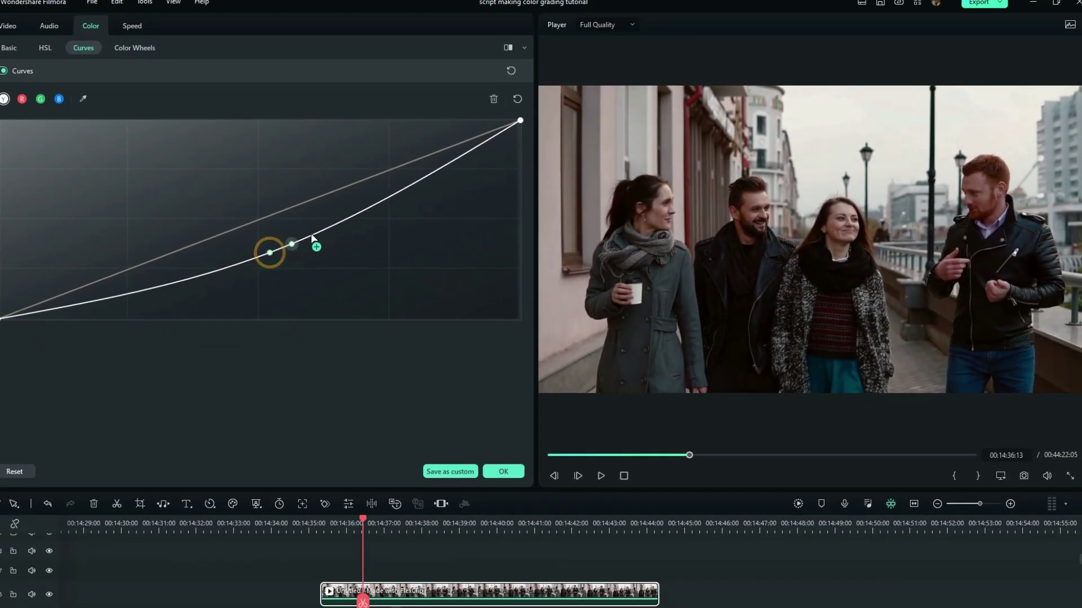
{"action": "left_click", "coordinate": [494, 100]}
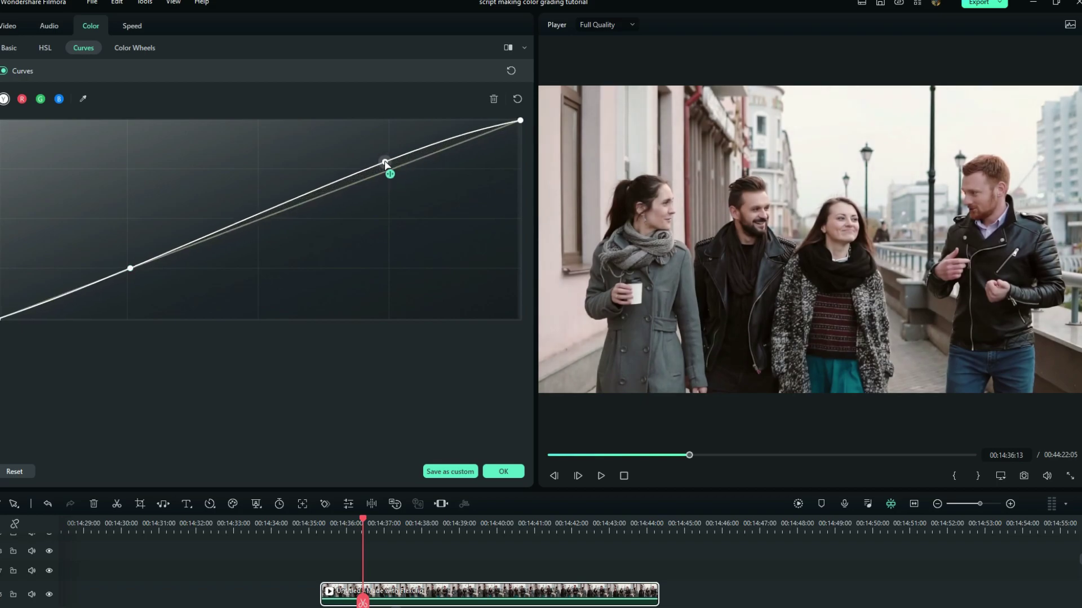
{"action": "mouse_move", "coordinate": [384, 163]}
{"action": "left_mouse_down"}
{"action": "mouse_move", "coordinate": [358, 143]}
{"action": "mouse_move", "coordinate": [395, 172]}
{"action": "left_mouse_up"}
{"action": "left_click", "coordinate": [492, 99]}
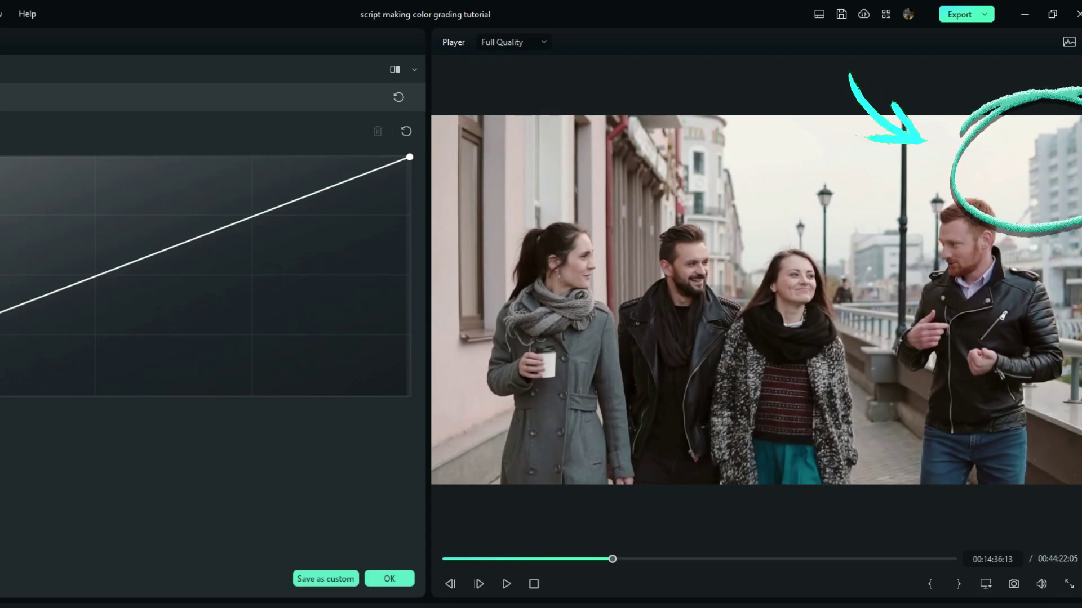
Step: On the blue channel, sample the sky and bend the blue curve points down
{"action": "left_click", "coordinate": [0, 132]}
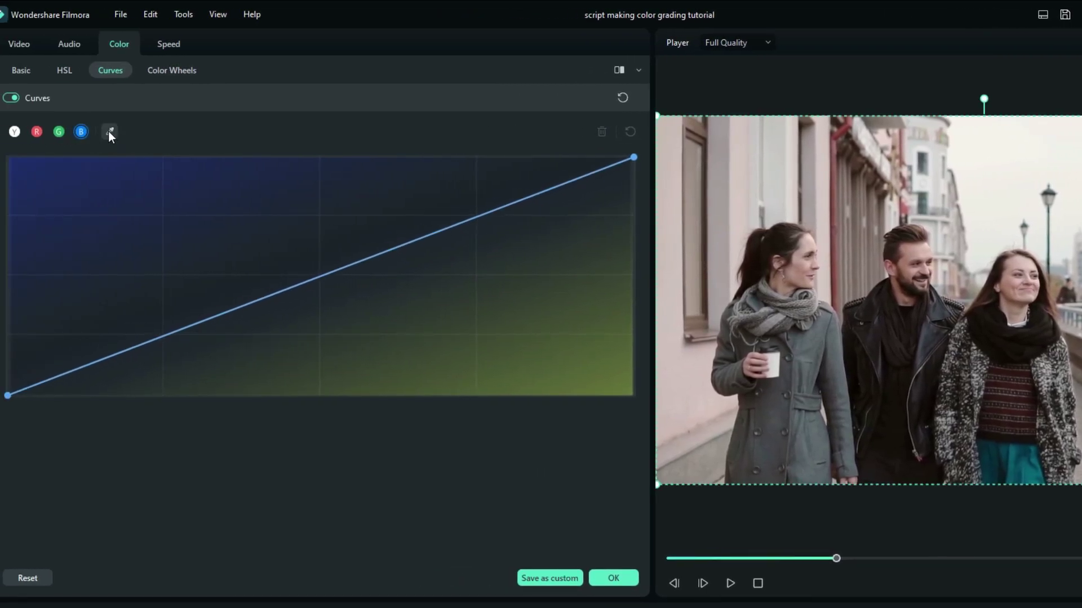
{"action": "left_click", "coordinate": [108, 131]}
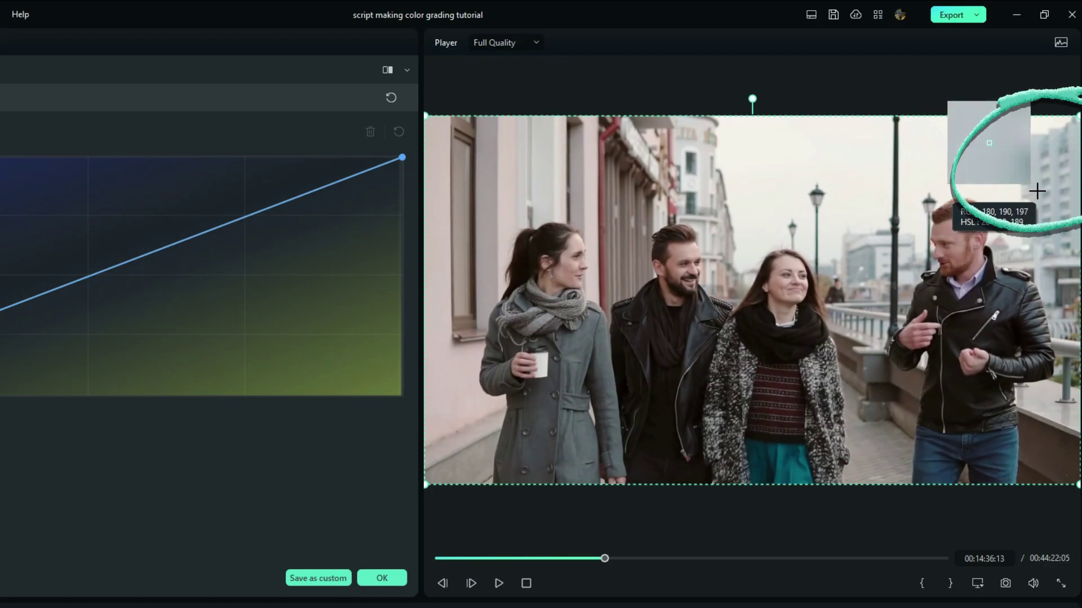
{"action": "left_click", "coordinate": [1038, 193]}
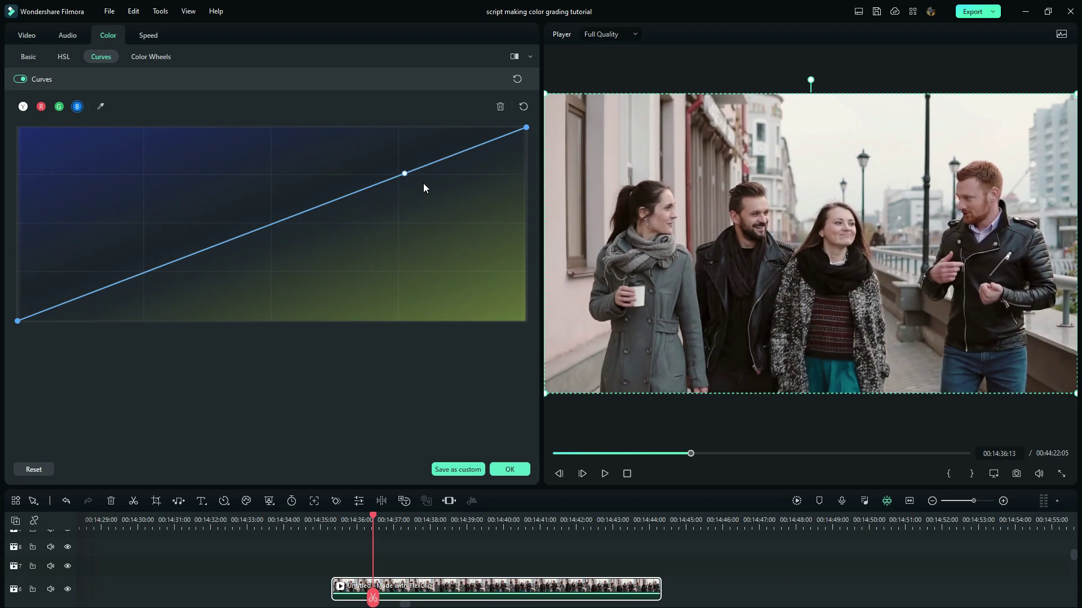
{"action": "left_click", "coordinate": [163, 266]}
{"action": "left_click_drag", "start_coordinate": [164, 266], "coordinate": [170, 264]}
{"action": "left_click", "coordinate": [405, 175]}
{"action": "mouse_move", "coordinate": [407, 177]}
{"action": "left_mouse_down"}
{"action": "mouse_move", "coordinate": [401, 166]}
{"action": "mouse_move", "coordinate": [410, 182]}
{"action": "left_mouse_up"}
Step: Play the clip to preview the blue grade, then add a point on the red curve
{"action": "key", "text": "space"}
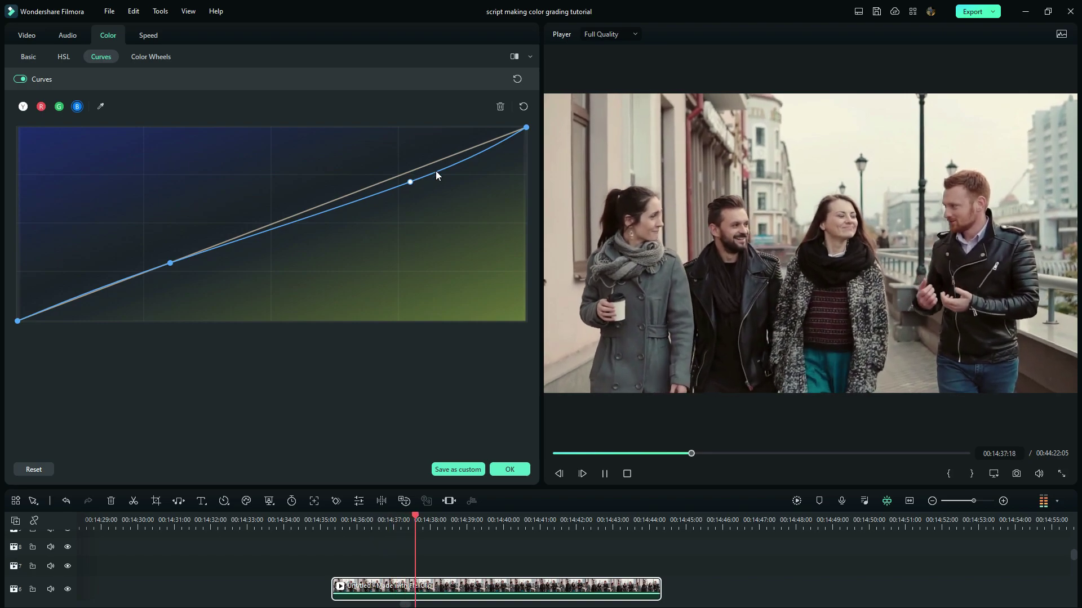
{"action": "key", "text": "space"}
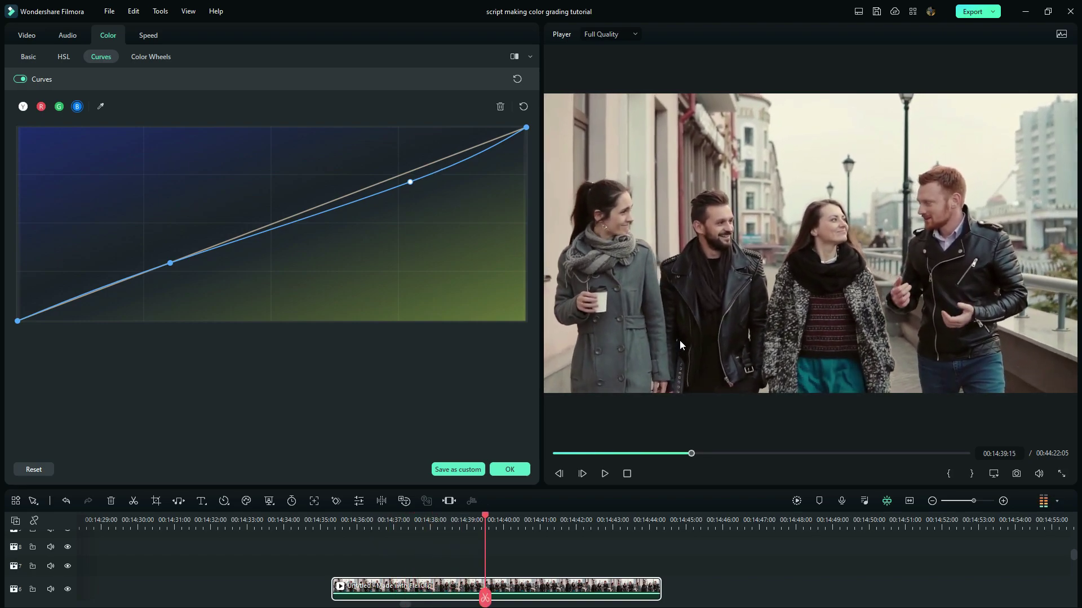
{"action": "left_click", "coordinate": [41, 107]}
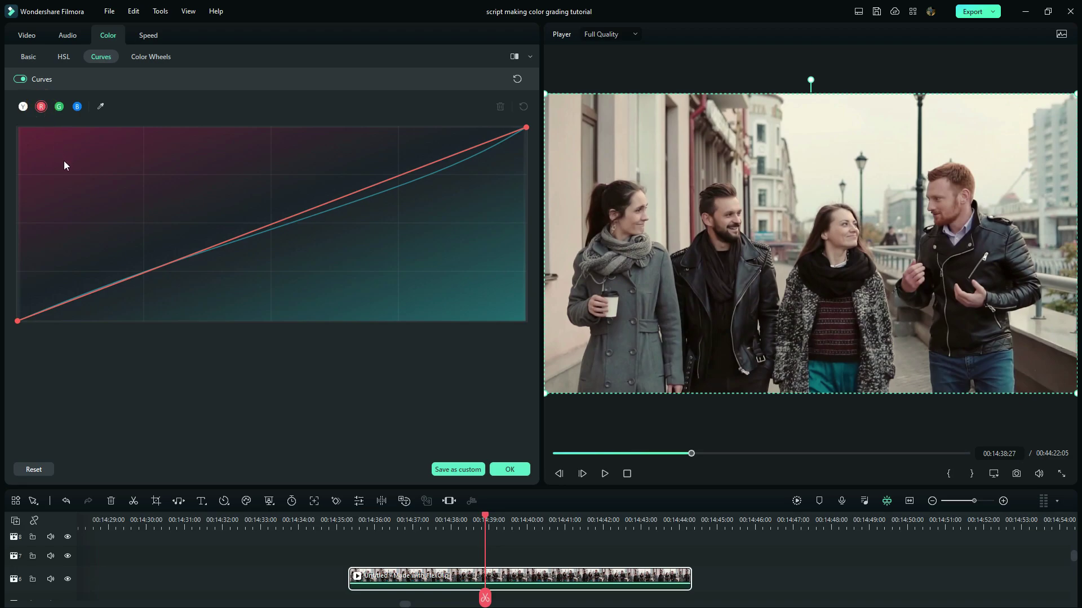
{"action": "left_click", "coordinate": [147, 271]}
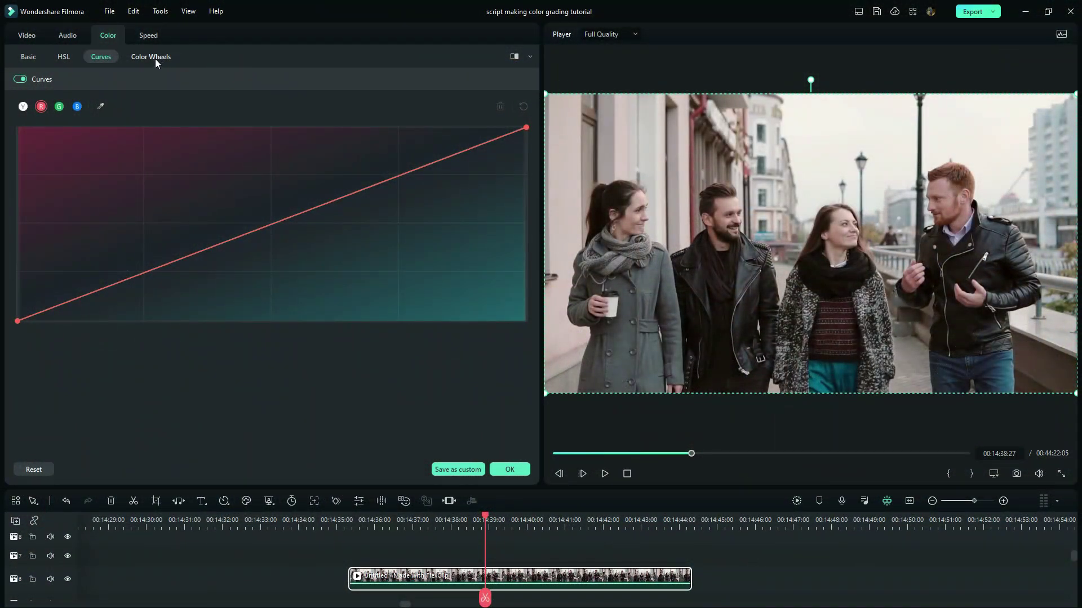
Step: In Color Wheels, try brightening highlights and adjusting midtones, resetting both sliders afterwards
{"action": "left_click", "coordinate": [155, 58]}
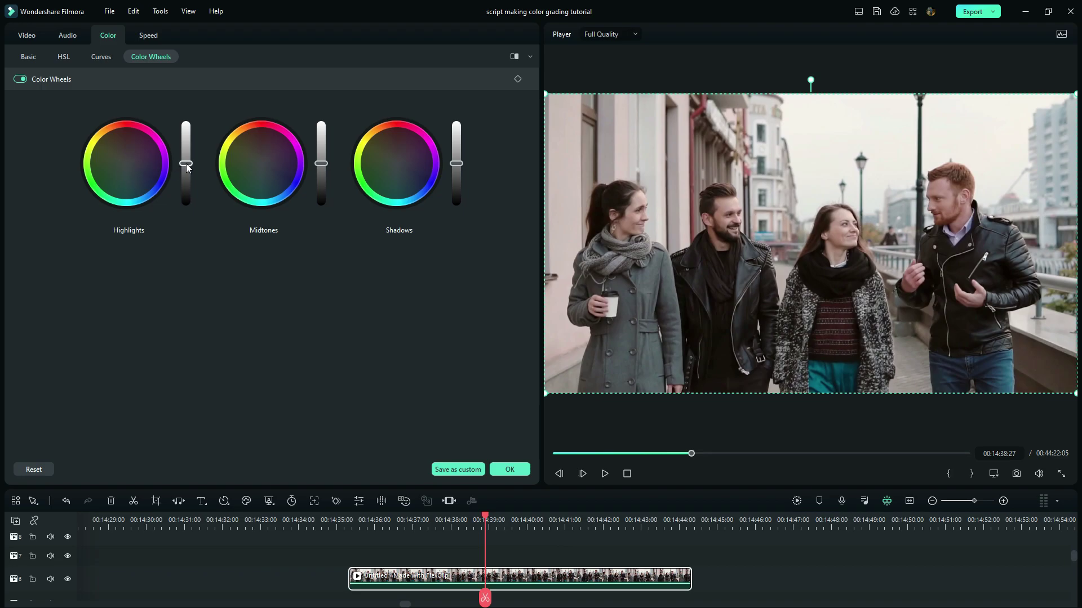
{"action": "left_click_drag", "start_coordinate": [186, 163], "coordinate": [190, 186]}
{"action": "left_click", "coordinate": [153, 229]}
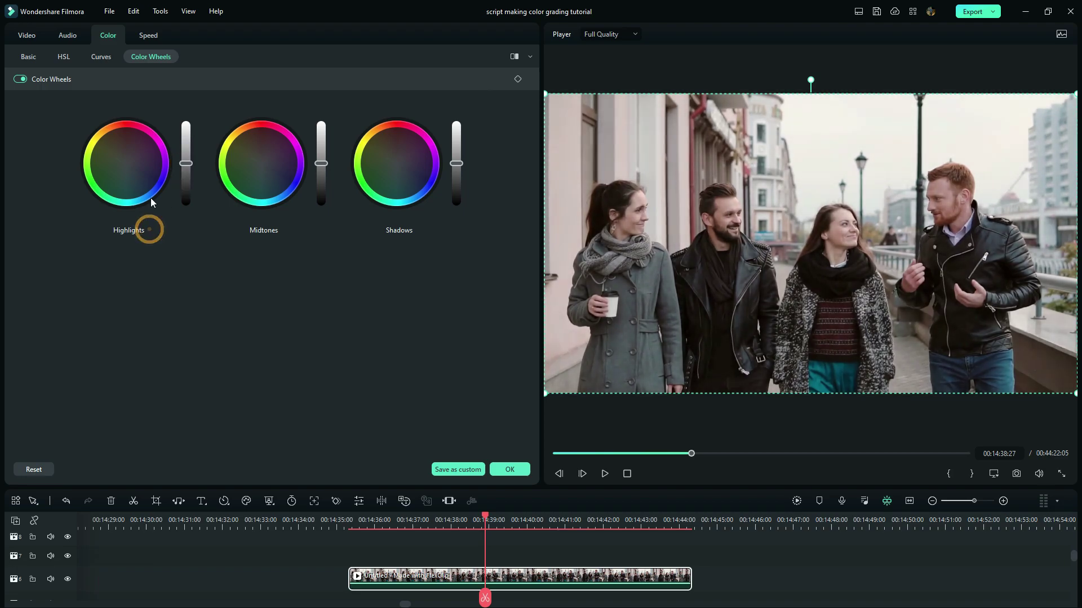
{"action": "mouse_move", "coordinate": [126, 164]}
{"action": "left_mouse_down"}
{"action": "mouse_move", "coordinate": [124, 147]}
{"action": "mouse_move", "coordinate": [119, 168]}
{"action": "mouse_move", "coordinate": [133, 179]}
{"action": "left_mouse_up"}
{"action": "mouse_move", "coordinate": [320, 165]}
{"action": "left_mouse_down"}
{"action": "mouse_move", "coordinate": [330, 155]}
{"action": "mouse_move", "coordinate": [332, 169]}
{"action": "left_mouse_up"}
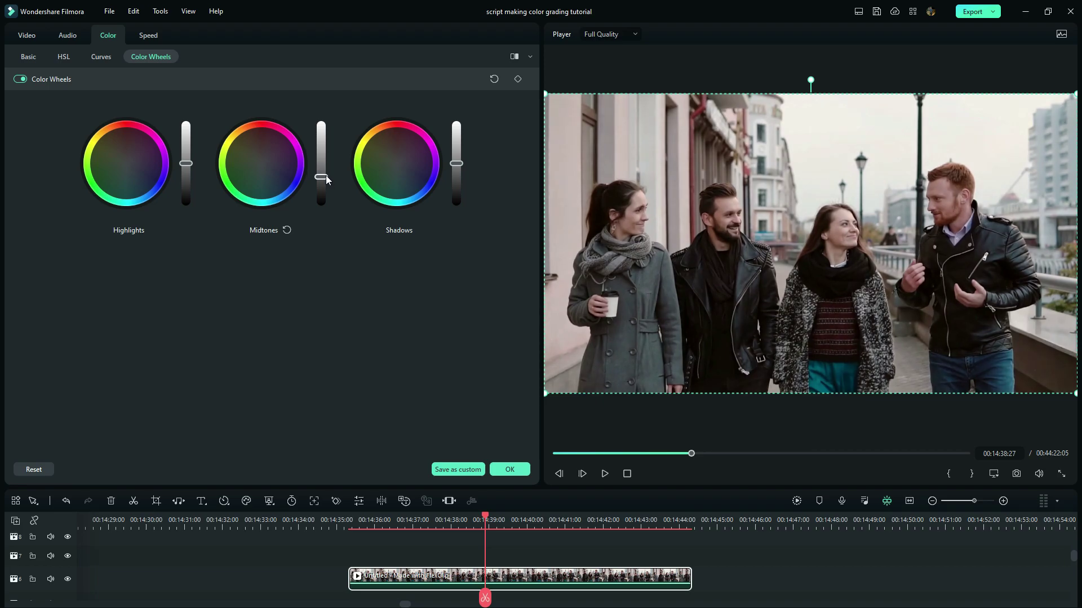
{"action": "double_click", "coordinate": [326, 178]}
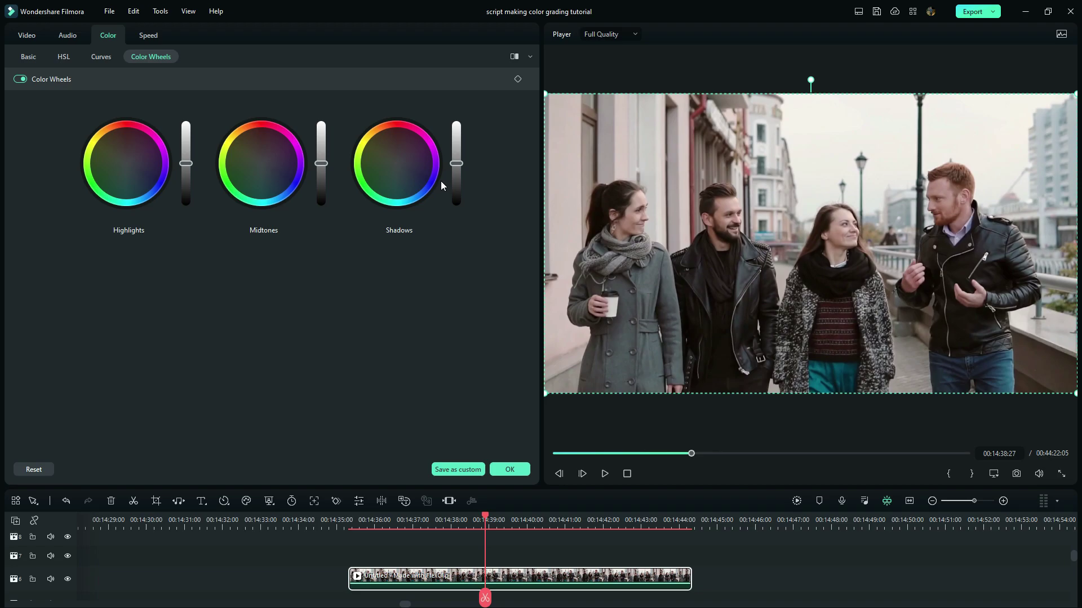
Step: Darken and reset the shadows, then tint the Shadows wheel toward warm yellow-red
{"action": "left_click_drag", "start_coordinate": [454, 164], "coordinate": [456, 180]}
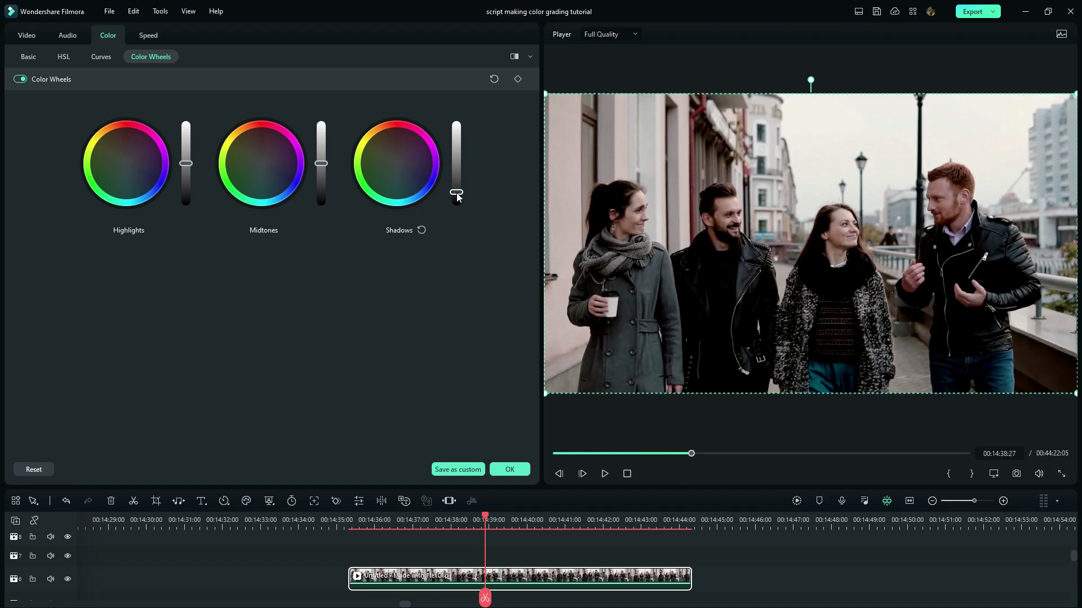
{"action": "left_click", "coordinate": [422, 230]}
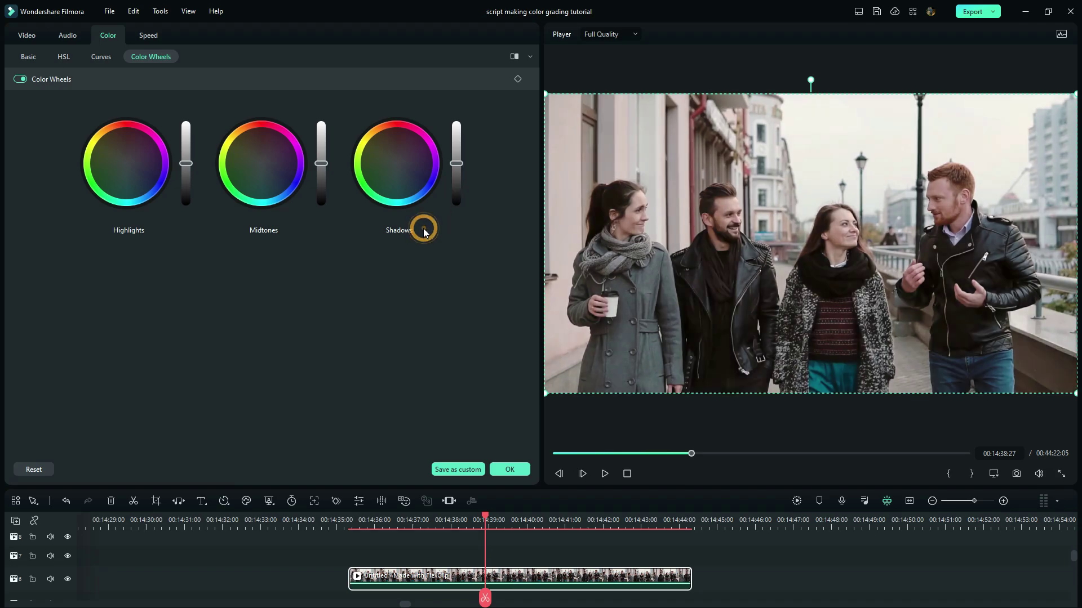
{"action": "left_click", "coordinate": [397, 165]}
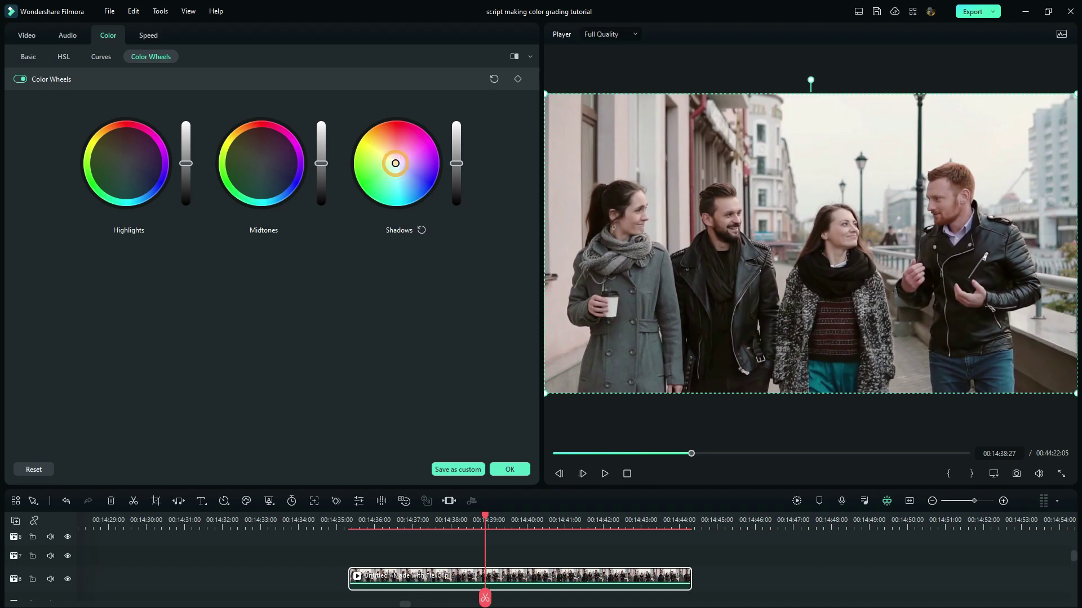
{"action": "left_click_drag", "start_coordinate": [394, 162], "coordinate": [388, 151]}
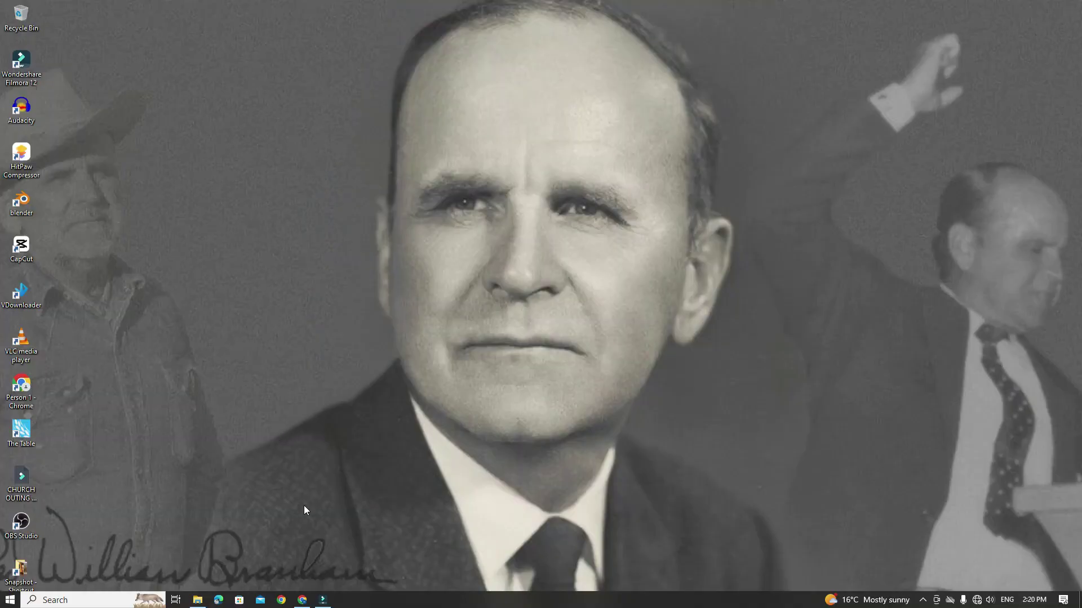
Step: Restore the Filmora window, open the timeline clip's colour settings, then close them to the media library
{"action": "left_click", "coordinate": [322, 599]}
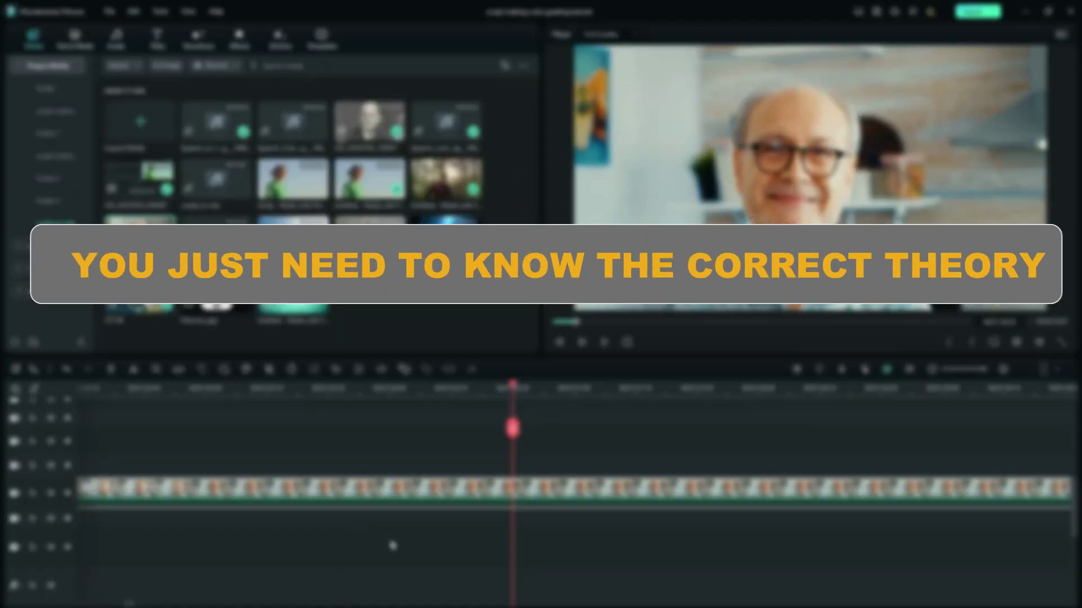
{"action": "double_click", "coordinate": [511, 491]}
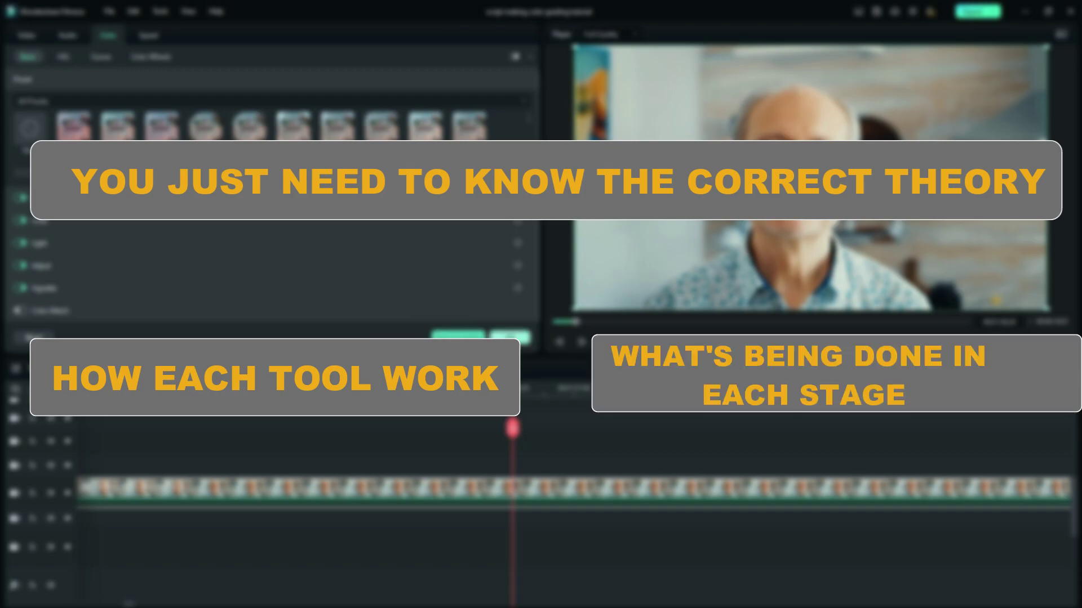
{"action": "left_click", "coordinate": [510, 338]}
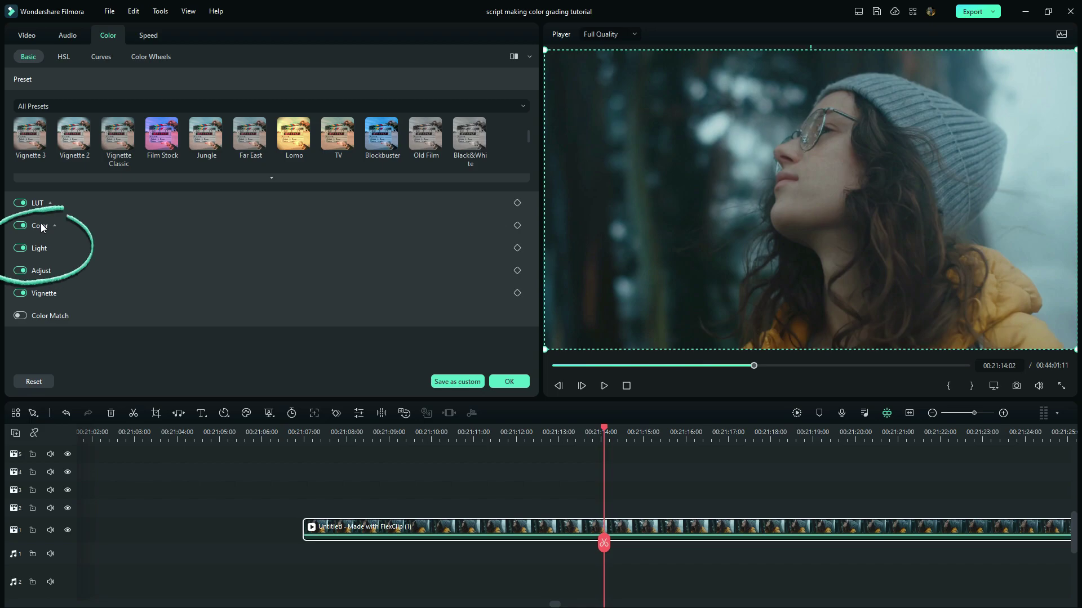
Step: In the Color group, cool the temperature to -3.45 and raise vibrance to 3.20
{"action": "left_click", "coordinate": [40, 225]}
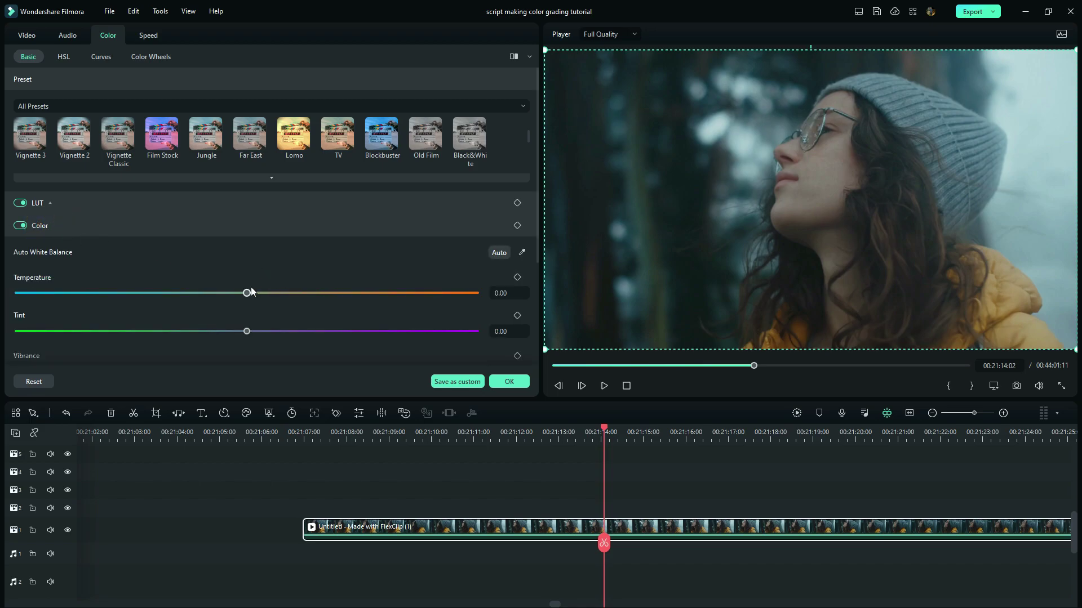
{"action": "left_click_drag", "start_coordinate": [246, 298], "coordinate": [231, 342]}
{"action": "left_click_drag", "start_coordinate": [537, 203], "coordinate": [530, 267]}
{"action": "left_click_drag", "start_coordinate": [249, 270], "coordinate": [257, 329]}
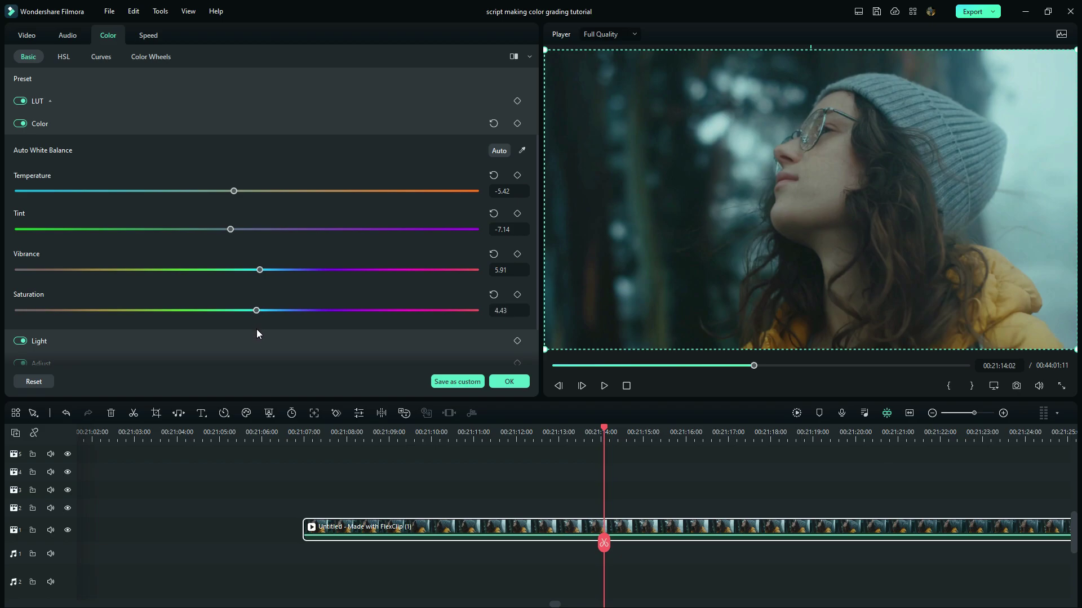
{"action": "left_click", "coordinate": [50, 124]}
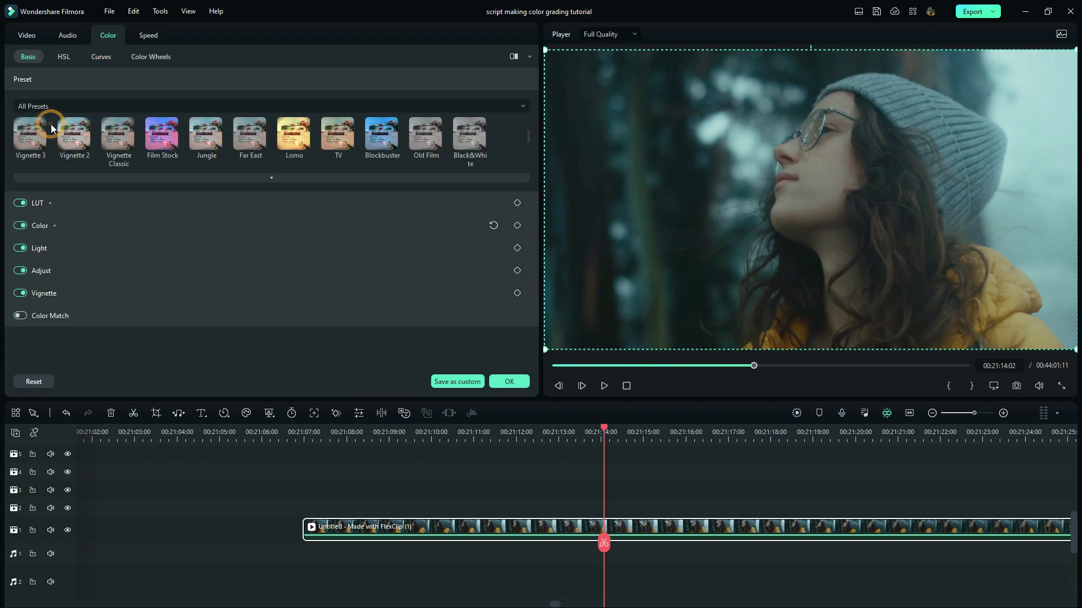
Step: In the Light group, lower brightness slightly and raise contrast to 5.42
{"action": "left_click", "coordinate": [45, 248]}
{"action": "left_click_drag", "start_coordinate": [535, 157], "coordinate": [535, 229]}
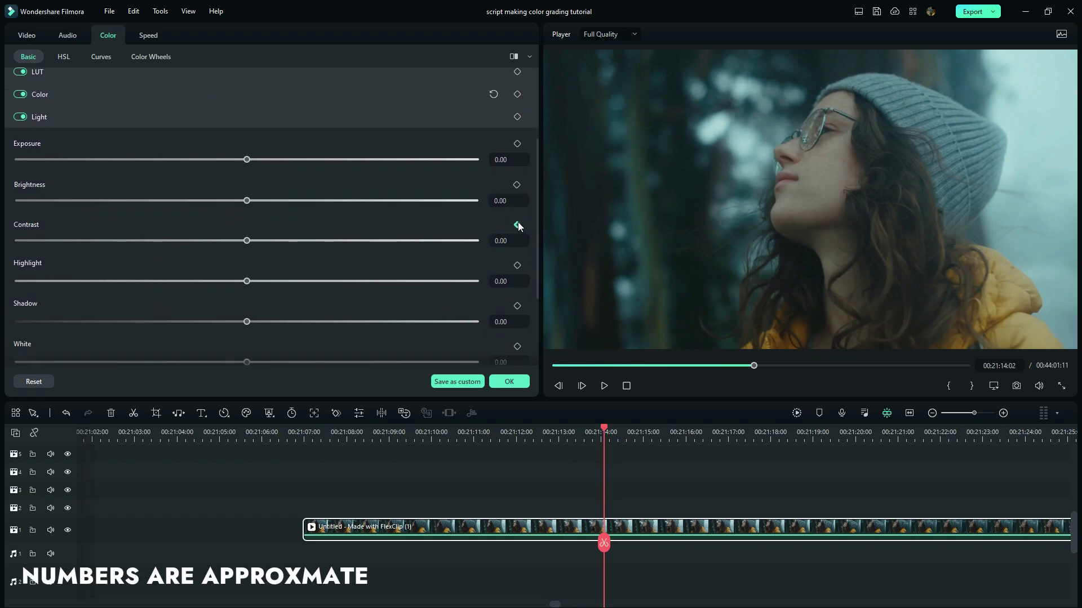
{"action": "left_click_drag", "start_coordinate": [249, 201], "coordinate": [242, 203]}
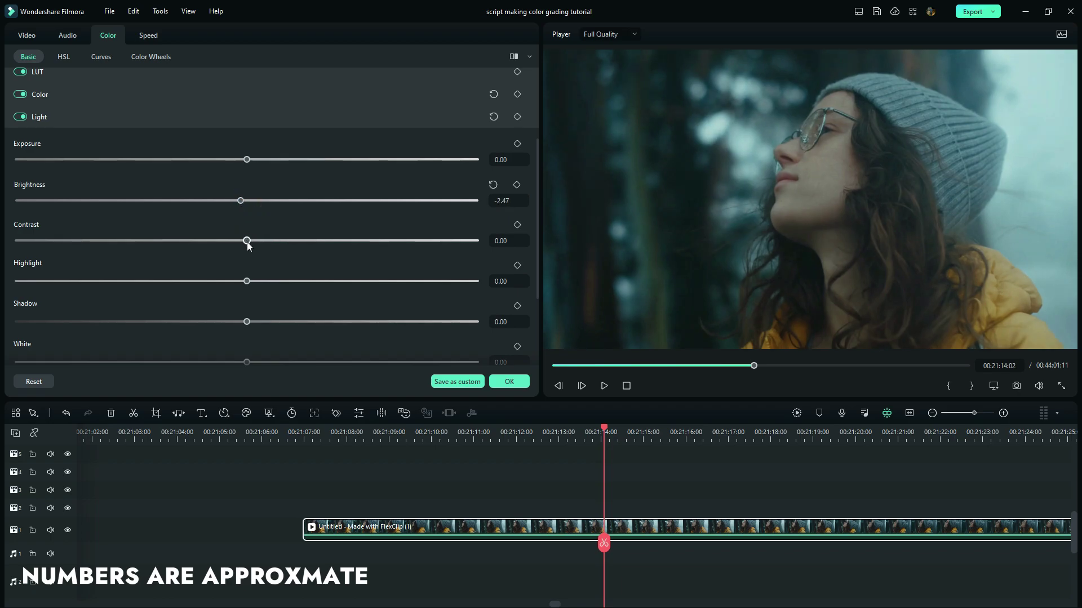
{"action": "left_click_drag", "start_coordinate": [247, 244], "coordinate": [232, 297]}
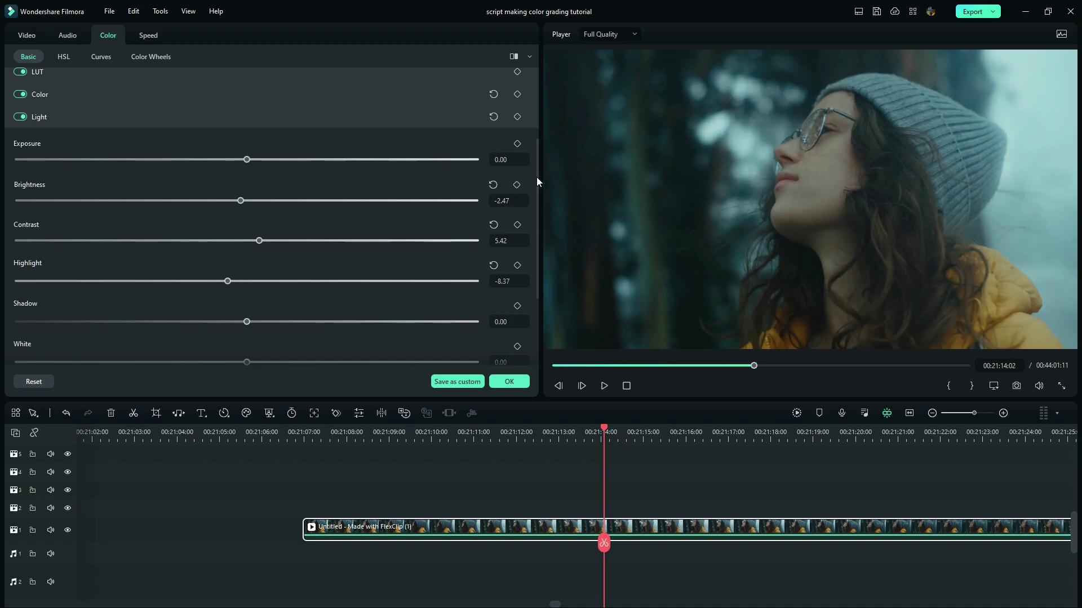
{"action": "left_click_drag", "start_coordinate": [536, 170], "coordinate": [525, 251]}
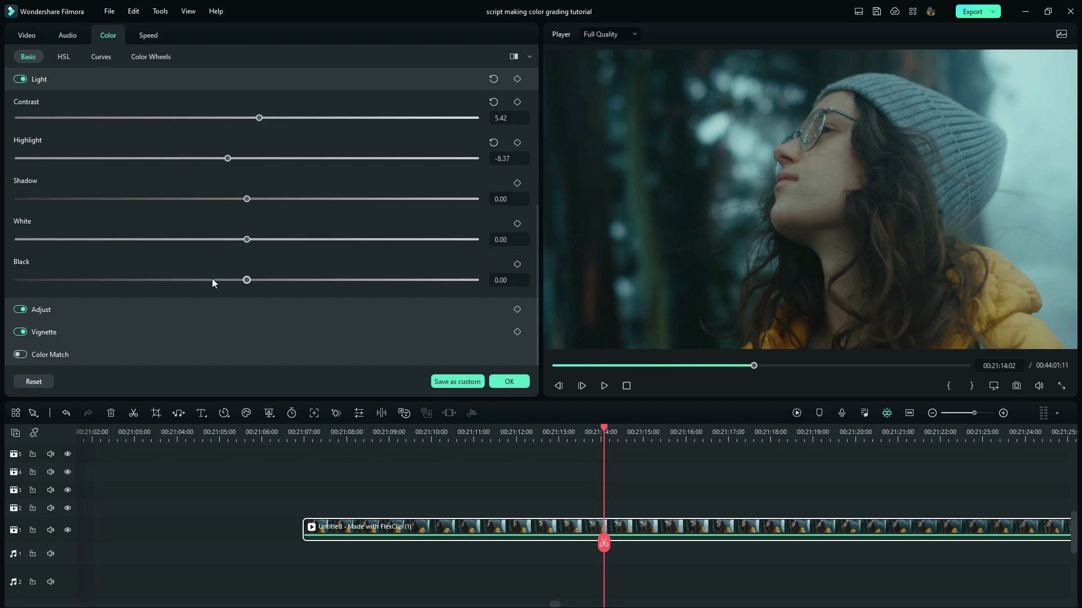
Step: Expand the Adjust group and raise Sharpen to 3.20
{"action": "left_click", "coordinate": [53, 310]}
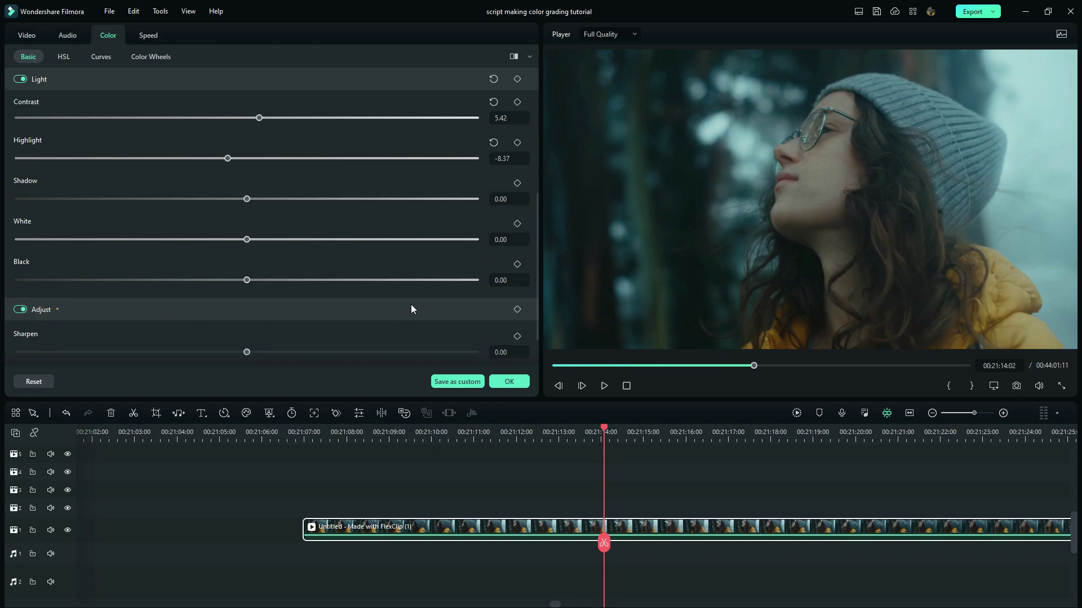
{"action": "left_click_drag", "start_coordinate": [535, 245], "coordinate": [533, 278]}
{"action": "left_click_drag", "start_coordinate": [247, 303], "coordinate": [255, 311]}
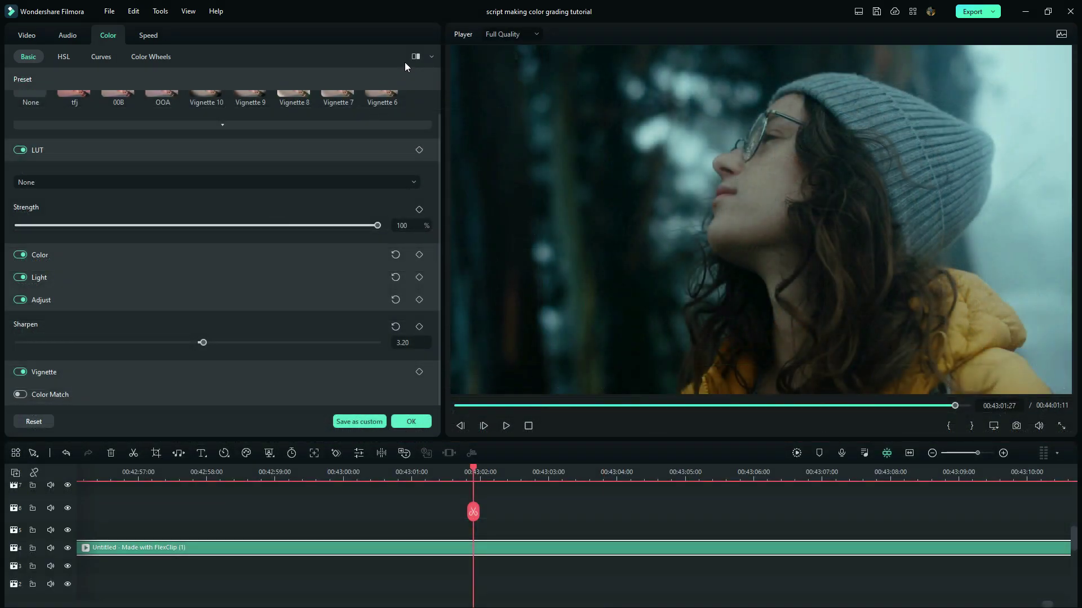
Step: Toggle the before/after comparison view and switch to the Color Wheels sub-tab
{"action": "left_click", "coordinate": [414, 56]}
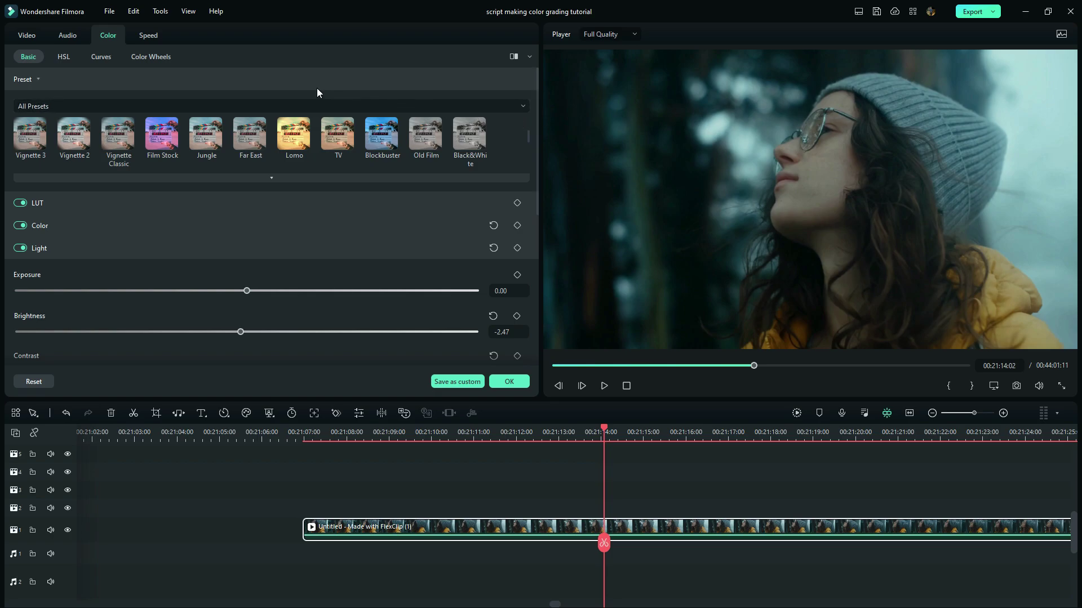
{"action": "left_click", "coordinate": [153, 55]}
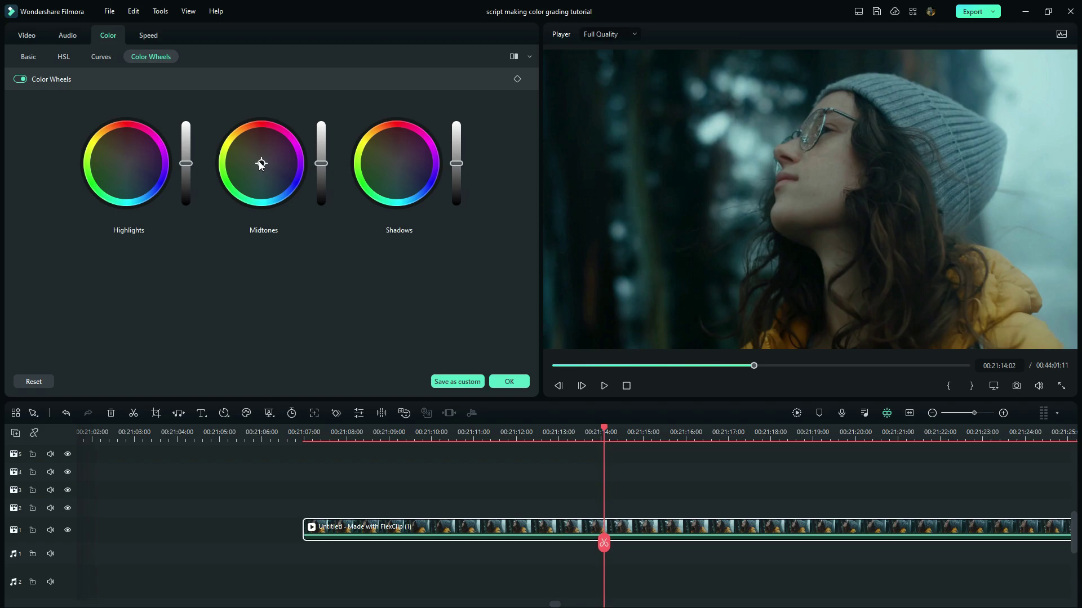
Step: Tint and darken the midtones, lift the Y curve's upper midtones, then apply with OK
{"action": "left_click_drag", "start_coordinate": [261, 163], "coordinate": [260, 161]}
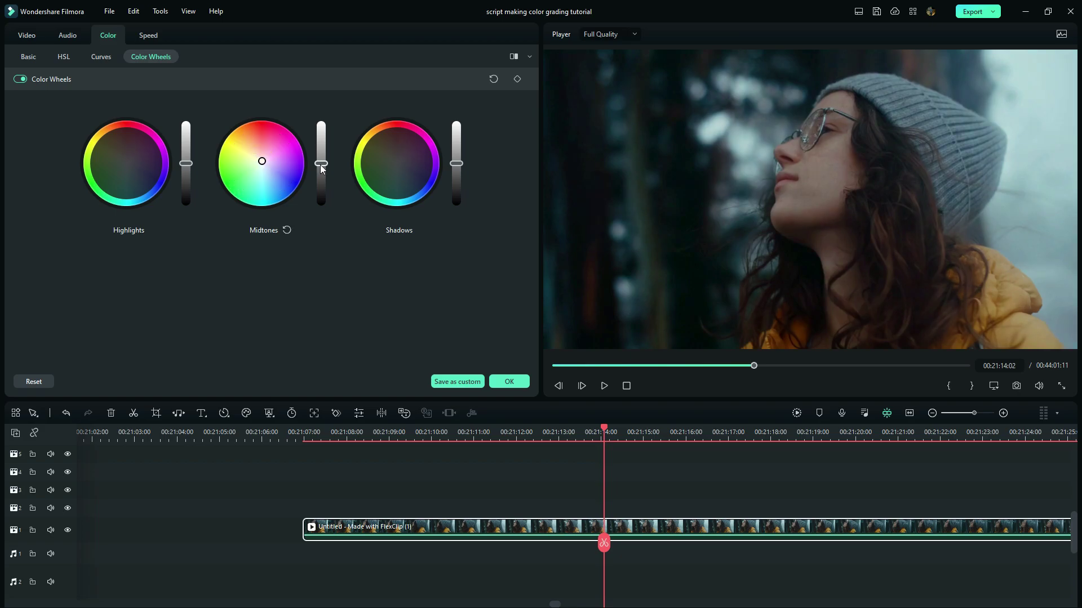
{"action": "left_click_drag", "start_coordinate": [321, 162], "coordinate": [321, 166]}
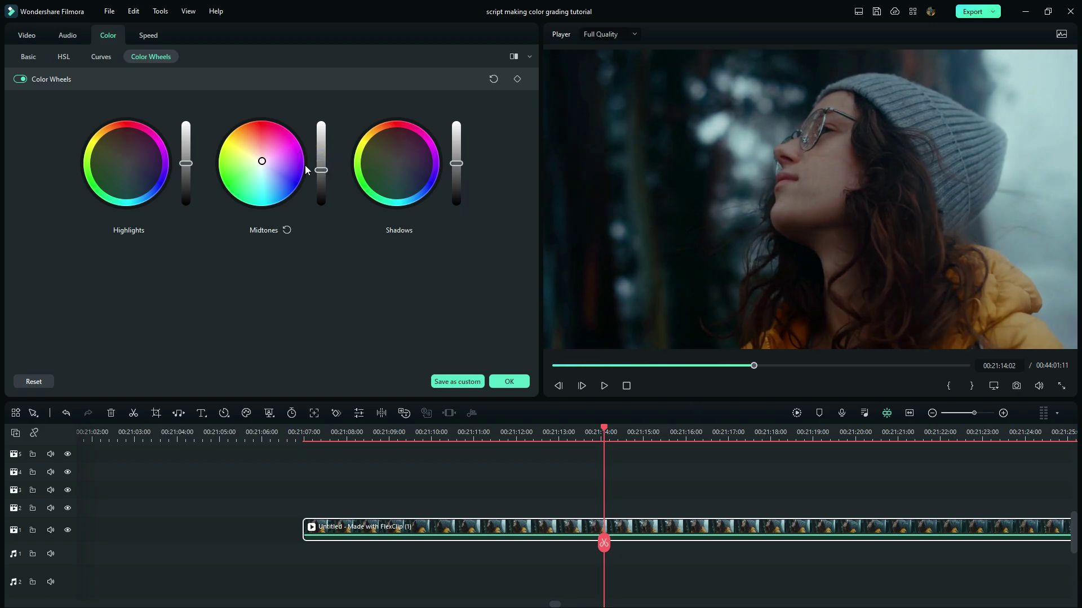
{"action": "left_click", "coordinate": [101, 57]}
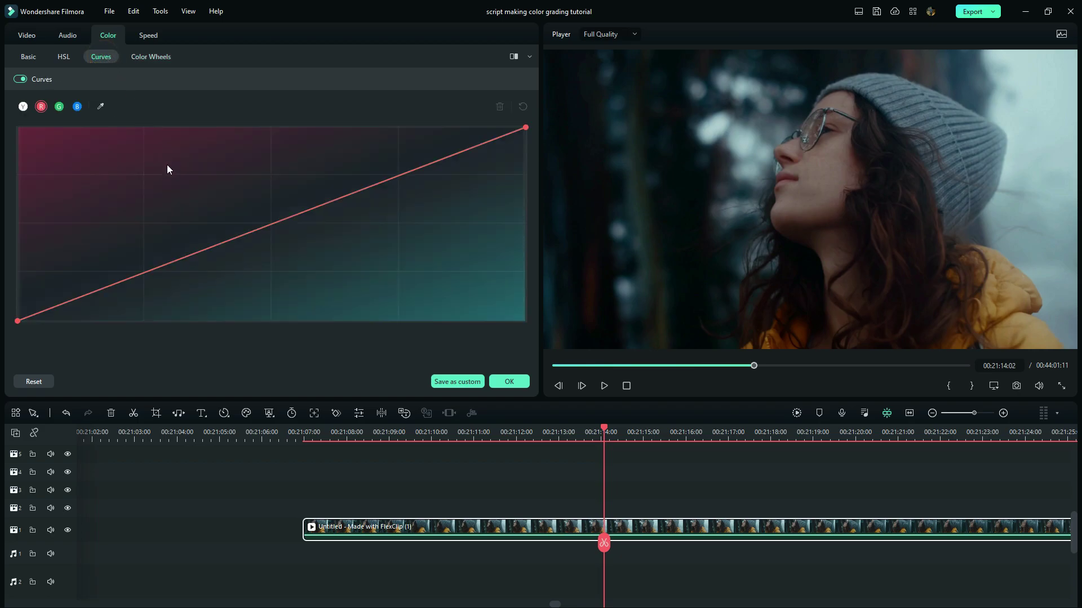
{"action": "left_click", "coordinate": [23, 106]}
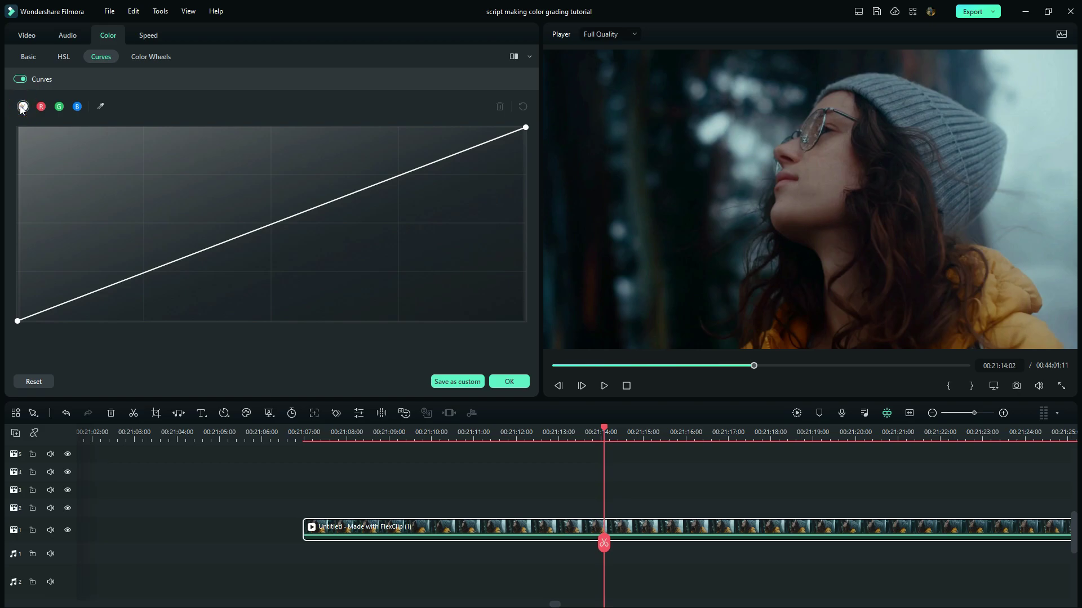
{"action": "left_click", "coordinate": [145, 272]}
{"action": "left_click", "coordinate": [353, 194]}
{"action": "mouse_move", "coordinate": [354, 198]}
{"action": "left_mouse_down"}
{"action": "mouse_move", "coordinate": [371, 191]}
{"action": "mouse_move", "coordinate": [366, 178]}
{"action": "left_mouse_up"}
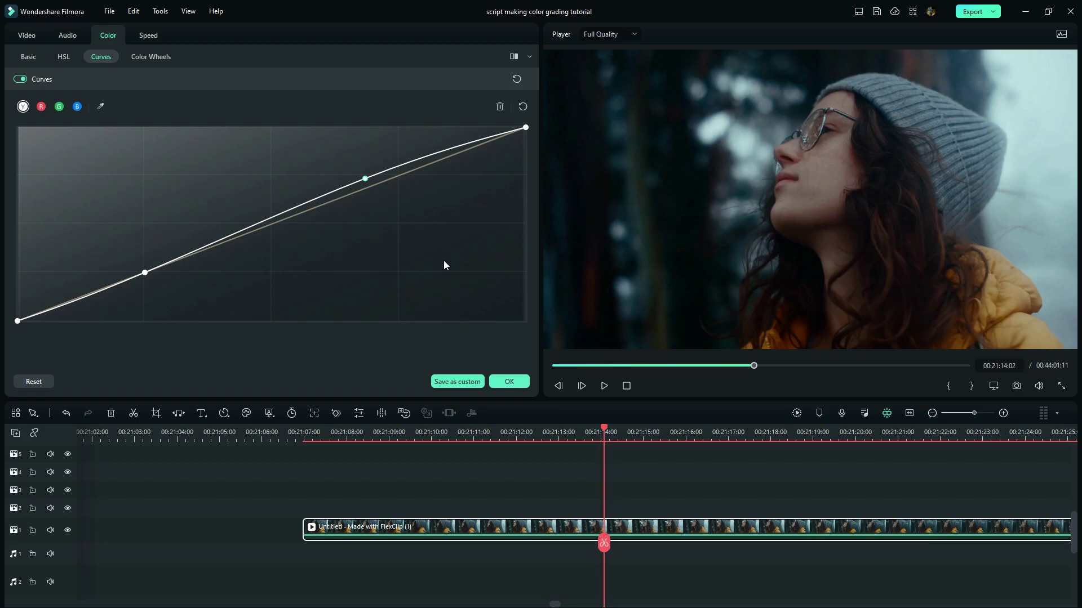
{"action": "left_click", "coordinate": [504, 378]}
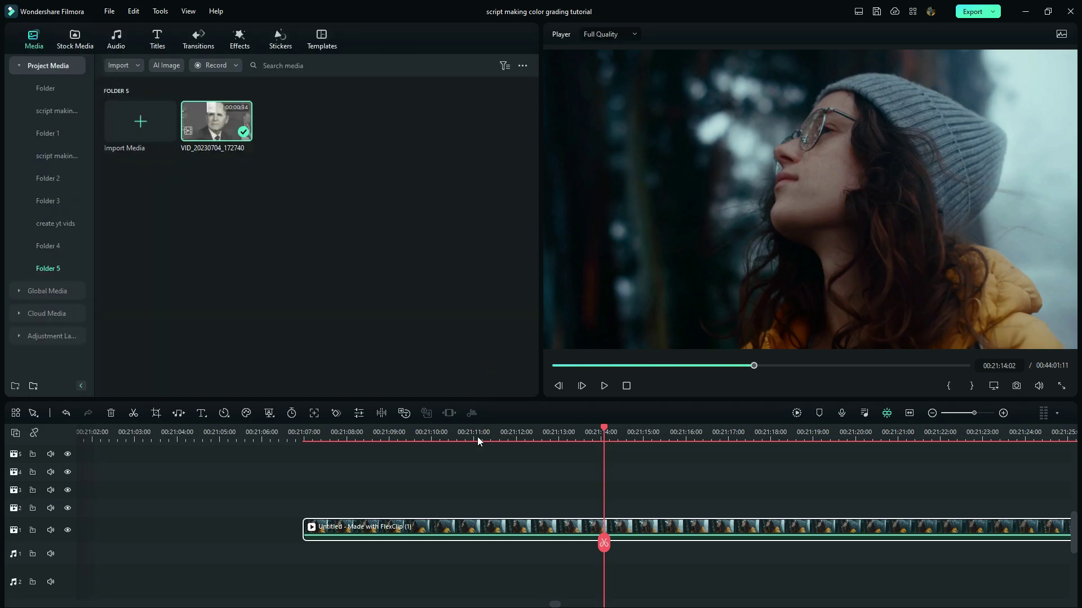
Step: Reopen the clip's colour settings and in HSL shift orange hue toward yellow and boost saturation
{"action": "double_click", "coordinate": [520, 525]}
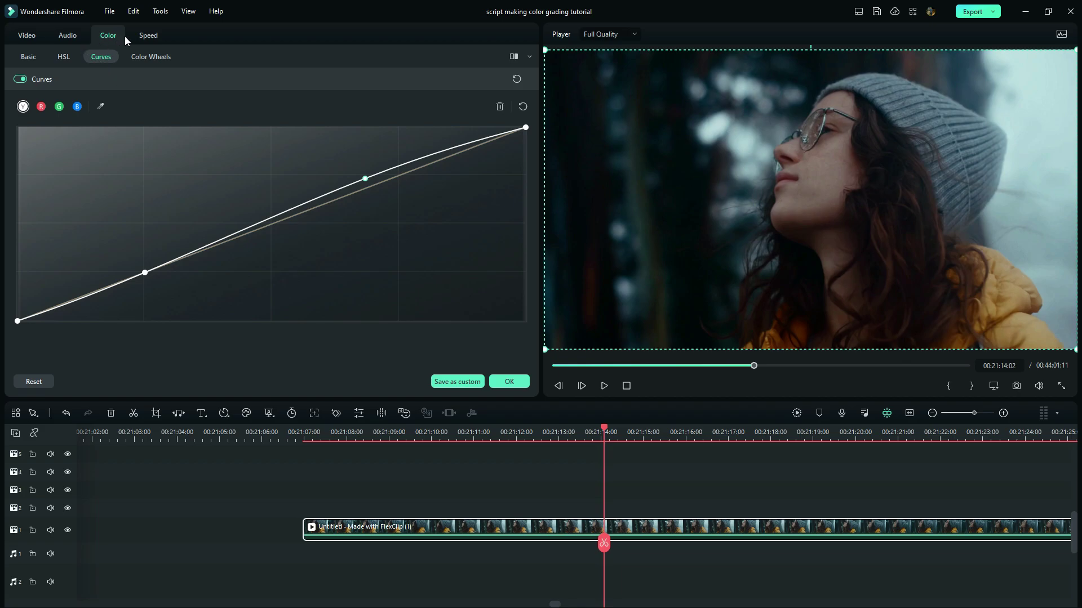
{"action": "left_click", "coordinate": [66, 58]}
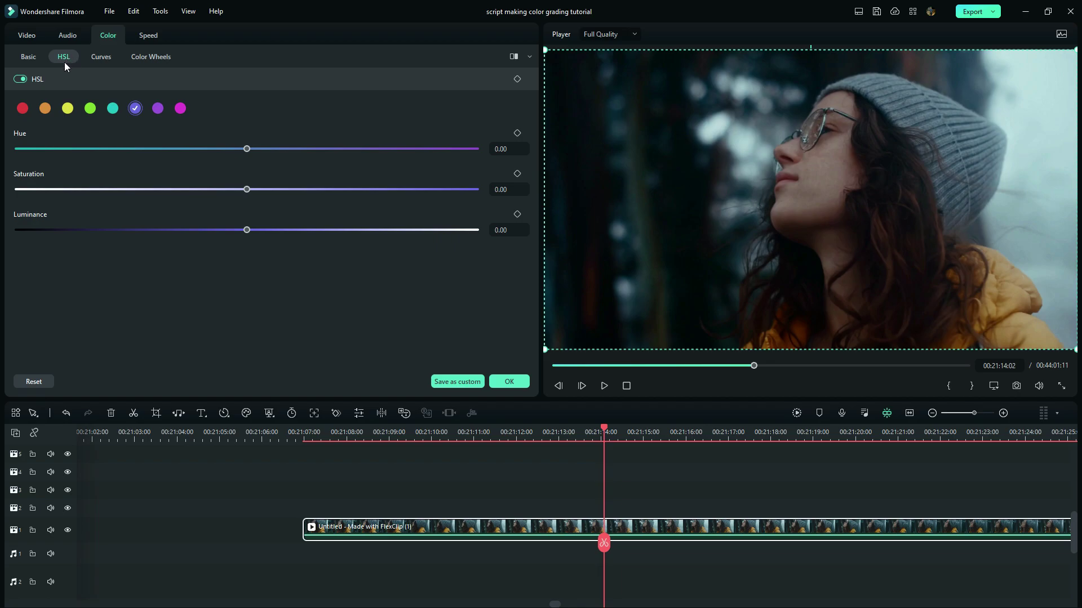
{"action": "left_click", "coordinate": [45, 109]}
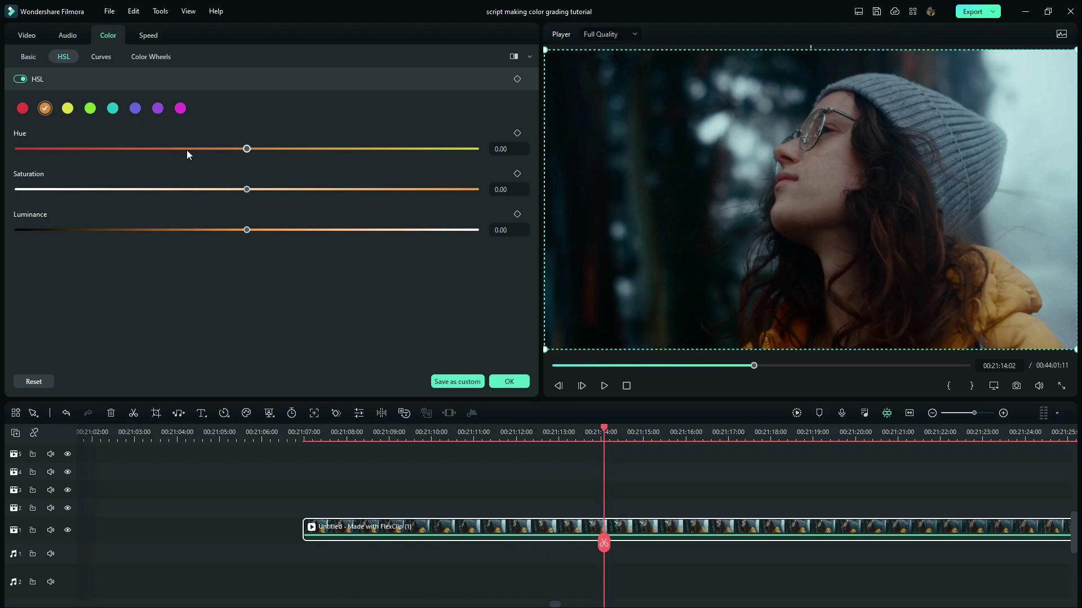
{"action": "left_click_drag", "start_coordinate": [250, 149], "coordinate": [314, 163]}
{"action": "left_click_drag", "start_coordinate": [255, 192], "coordinate": [233, 230]}
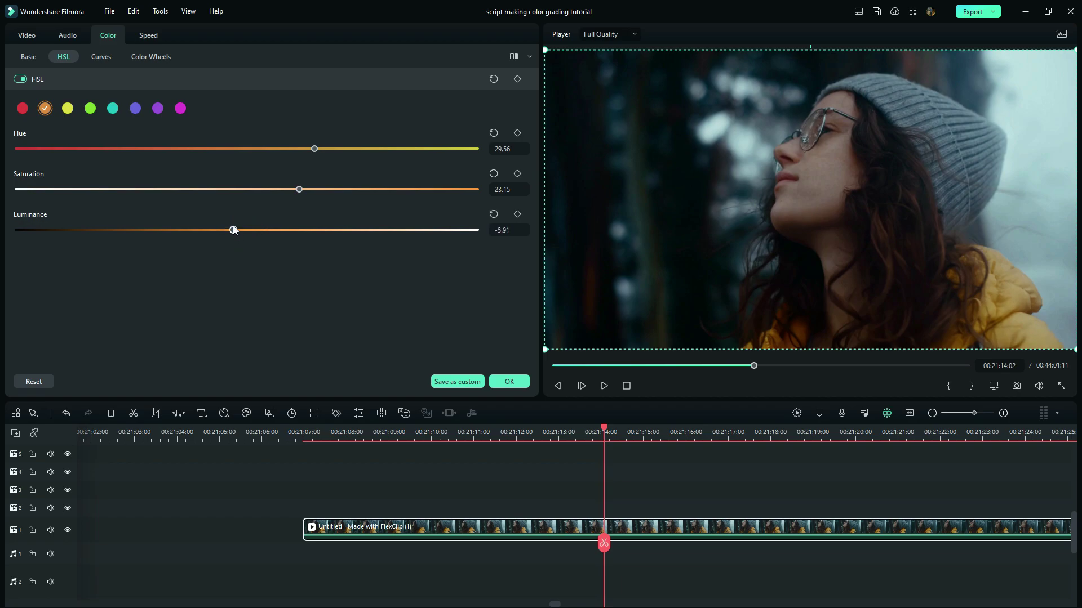
Step: Shift the yellow hue toward orange, increase its saturation and darken its luminance
{"action": "left_click", "coordinate": [68, 107]}
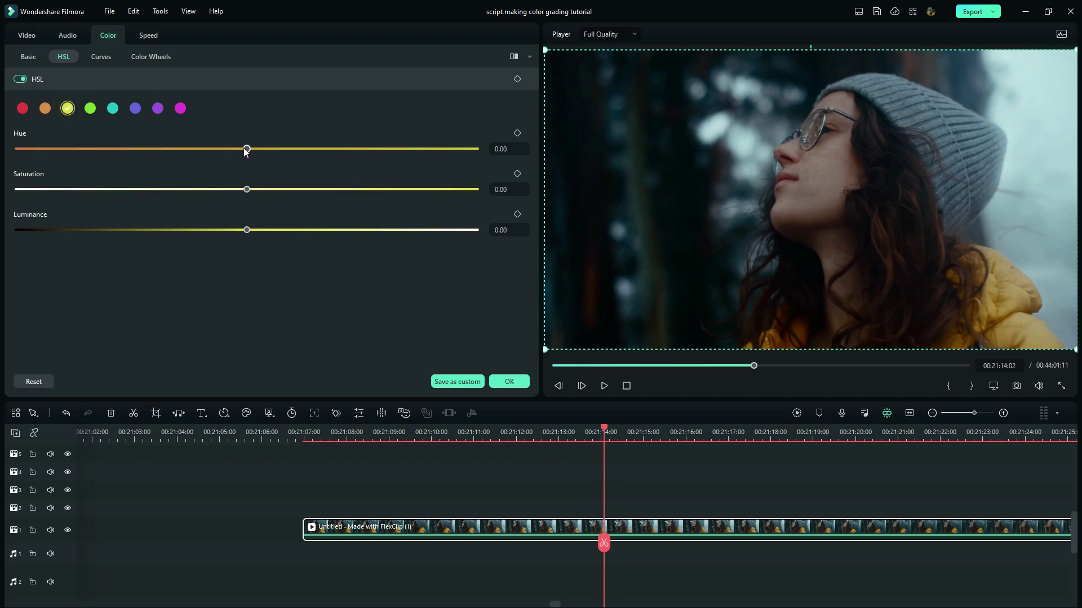
{"action": "left_click_drag", "start_coordinate": [246, 149], "coordinate": [176, 150]}
{"action": "left_click_drag", "start_coordinate": [246, 191], "coordinate": [280, 192]}
{"action": "left_click_drag", "start_coordinate": [253, 230], "coordinate": [204, 235]}
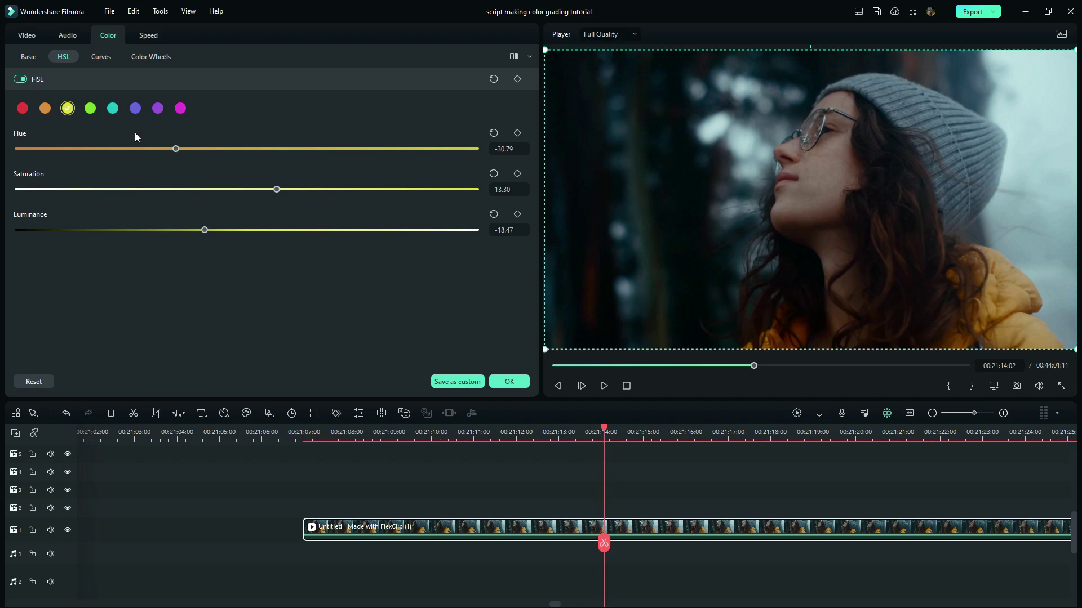
Step: Shift the cyan hue toward green, saturate it slightly and darken it a little
{"action": "left_click", "coordinate": [113, 109]}
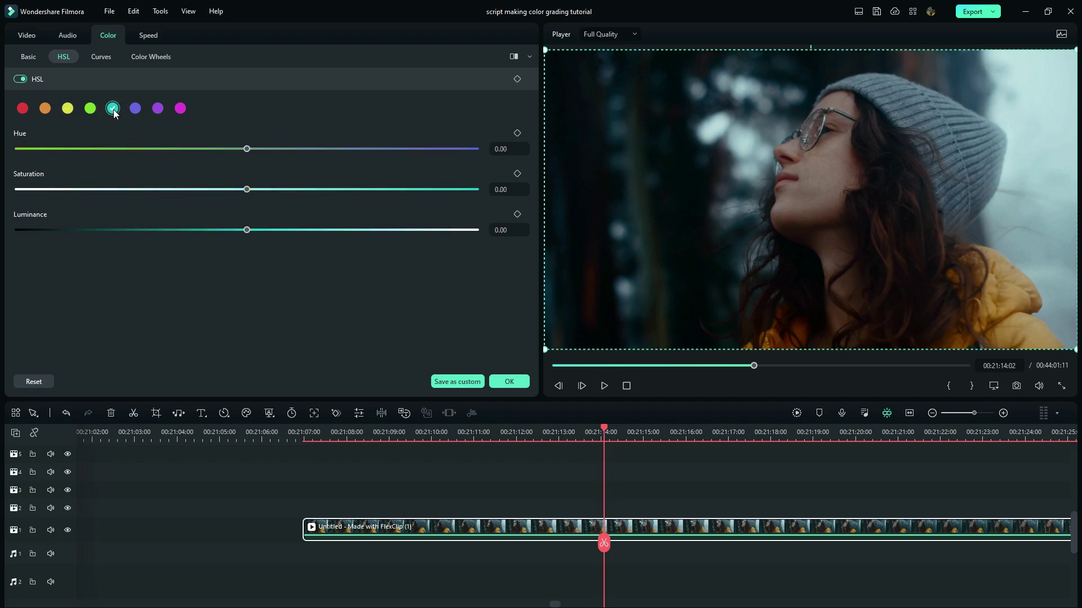
{"action": "left_click_drag", "start_coordinate": [243, 150], "coordinate": [217, 155]}
{"action": "left_click_drag", "start_coordinate": [254, 194], "coordinate": [255, 191]}
{"action": "left_click_drag", "start_coordinate": [244, 228], "coordinate": [214, 232]}
Step: Shift the blue hue toward cyan and adjust the blue saturation slightly
{"action": "left_click", "coordinate": [132, 110]}
{"action": "left_click_drag", "start_coordinate": [247, 149], "coordinate": [205, 150]}
{"action": "left_click_drag", "start_coordinate": [246, 189], "coordinate": [236, 247]}
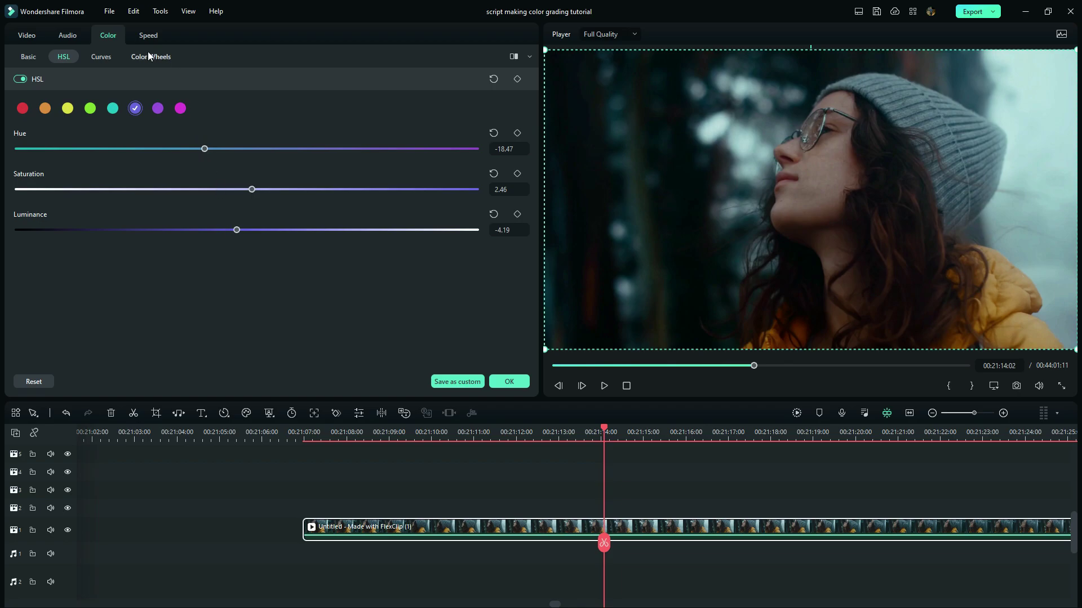
{"action": "left_click", "coordinate": [106, 56]}
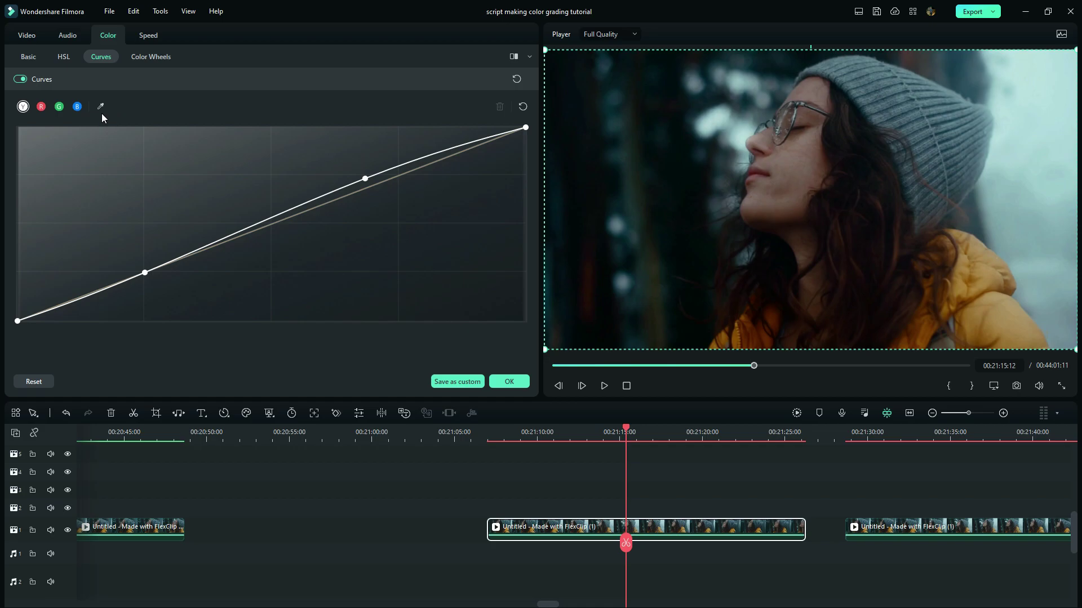
Step: Add shadow, mid and highlight points on the red curve, raising highlights and lowering shadows
{"action": "left_click", "coordinate": [42, 107]}
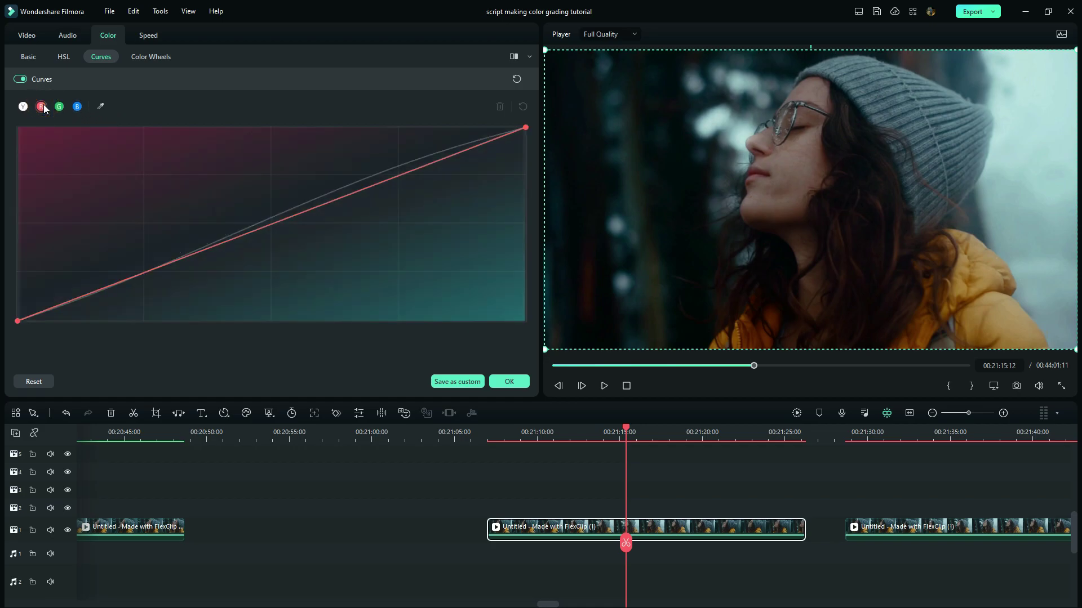
{"action": "left_click", "coordinate": [146, 273]}
{"action": "left_click", "coordinate": [272, 228]}
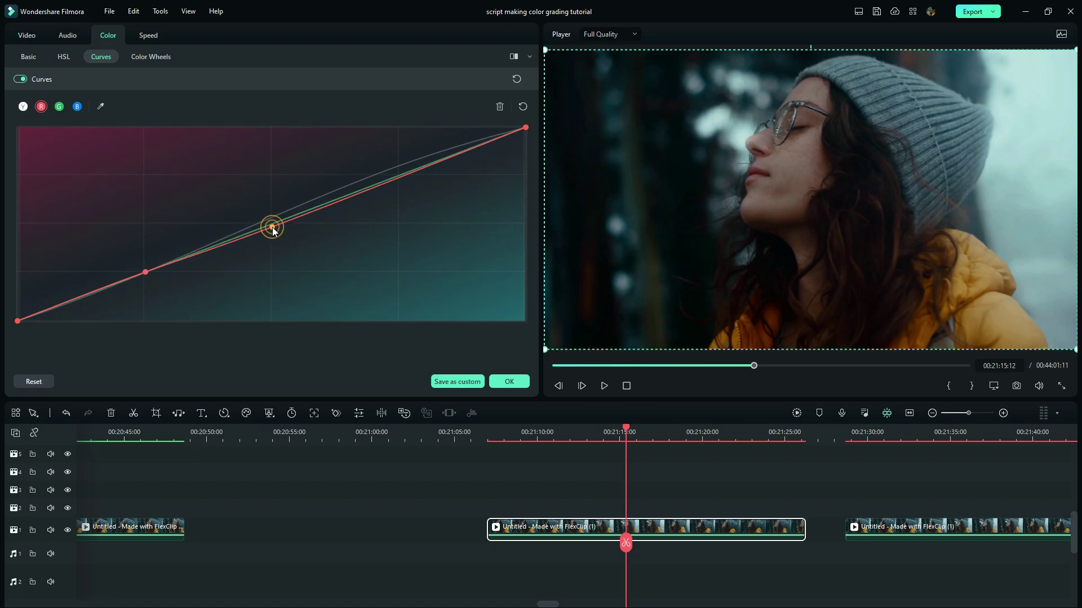
{"action": "left_click", "coordinate": [398, 175]}
{"action": "left_click_drag", "start_coordinate": [397, 175], "coordinate": [392, 165]}
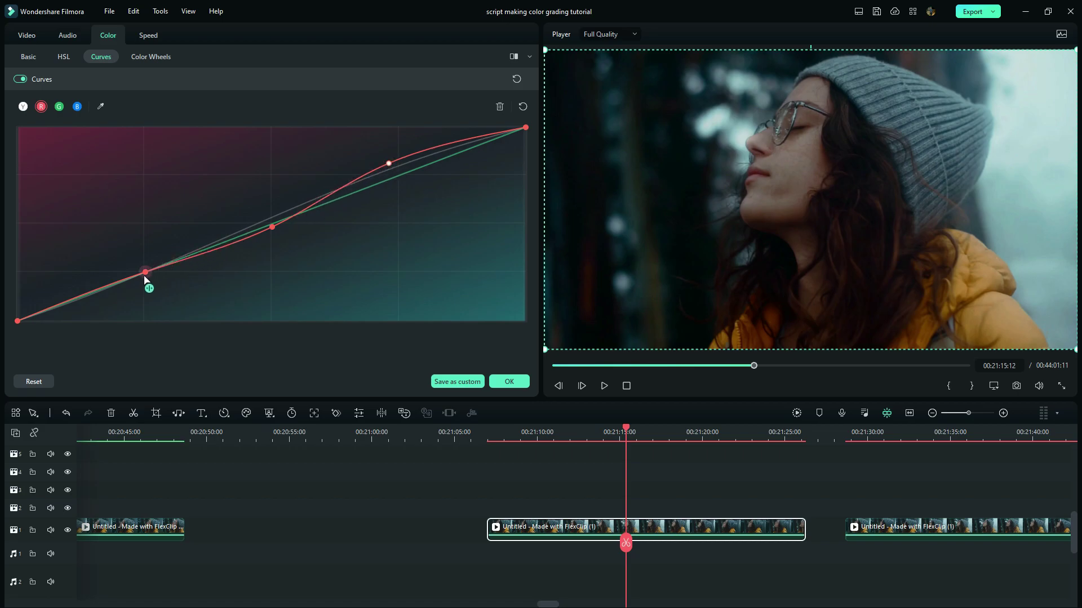
{"action": "left_click_drag", "start_coordinate": [144, 277], "coordinate": [147, 290]}
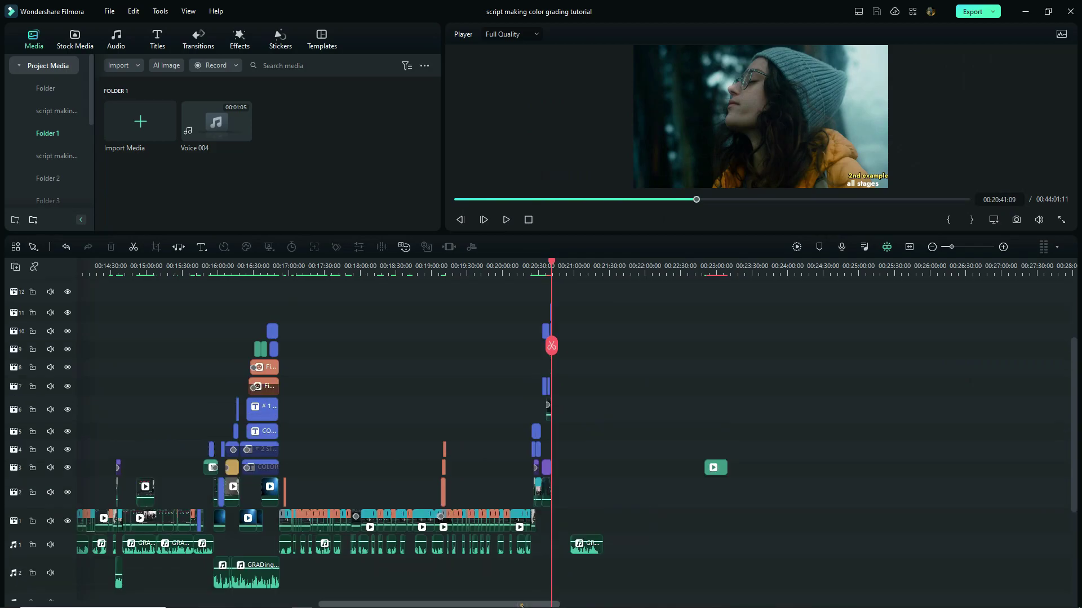
Step: Scroll the timeline back to the left to bring the whole project into view
{"action": "left_click_drag", "start_coordinate": [521, 605], "coordinate": [441, 604]}
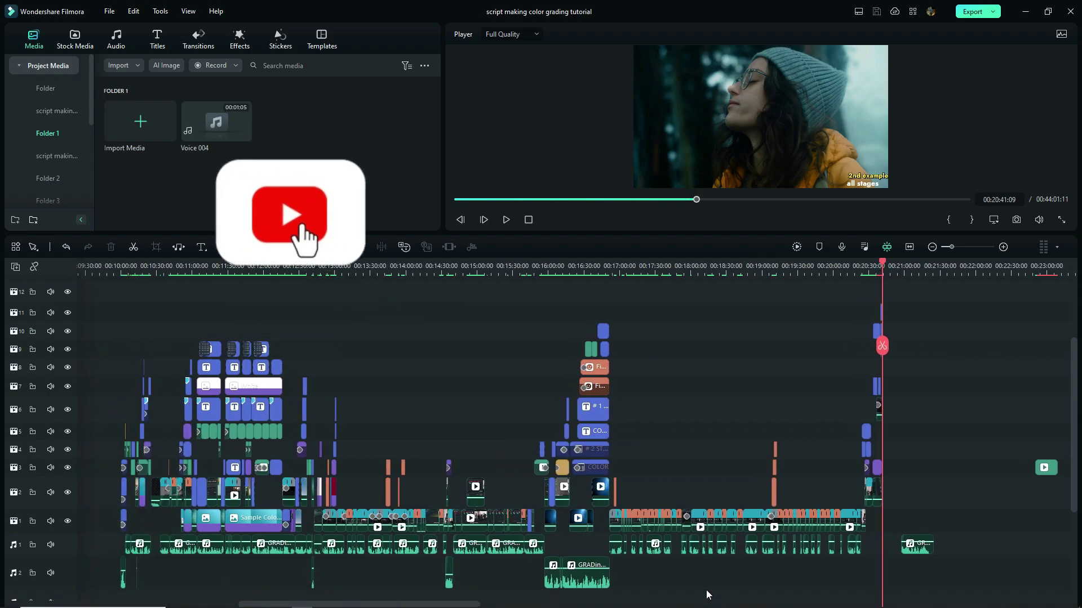
{"action": "scroll", "coordinate": [691, 597], "scroll_direction": "left", "scroll_amount": 1}
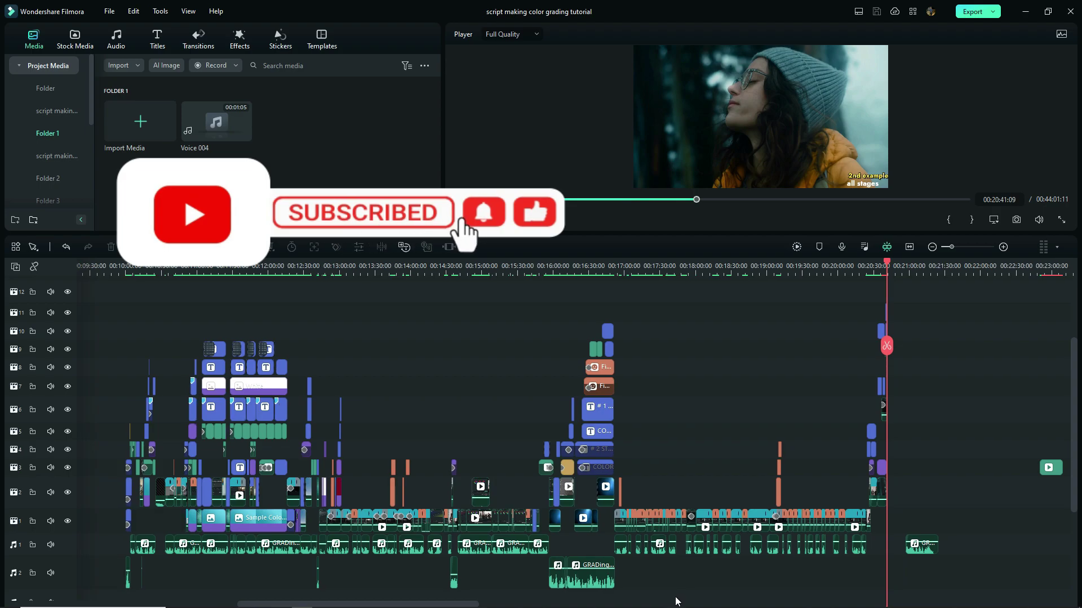
{"action": "scroll", "coordinate": [675, 600], "scroll_direction": "left", "scroll_amount": 4}
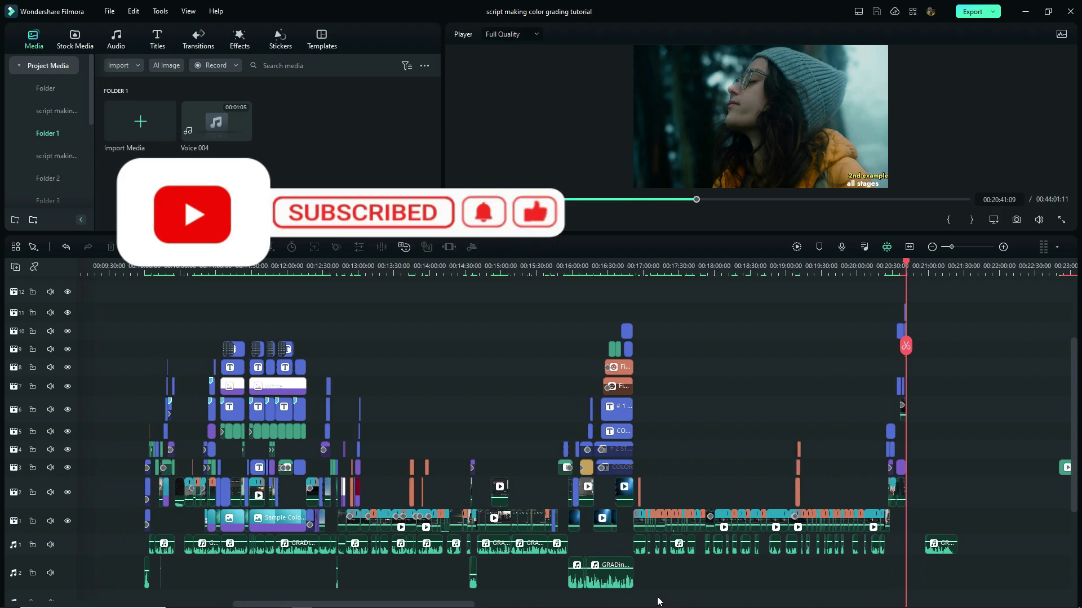